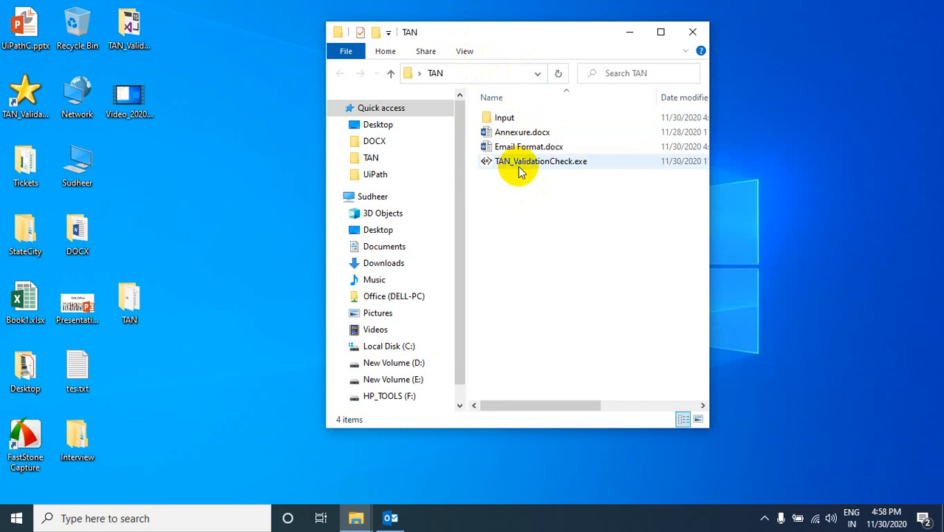
Maximize the TAN folder window and show its contents as large icons
click(520, 170)
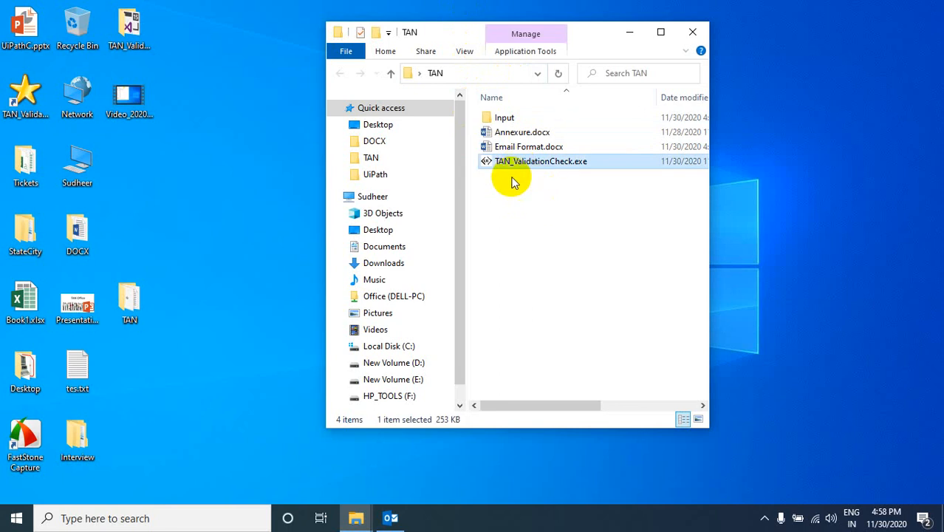
click(660, 32)
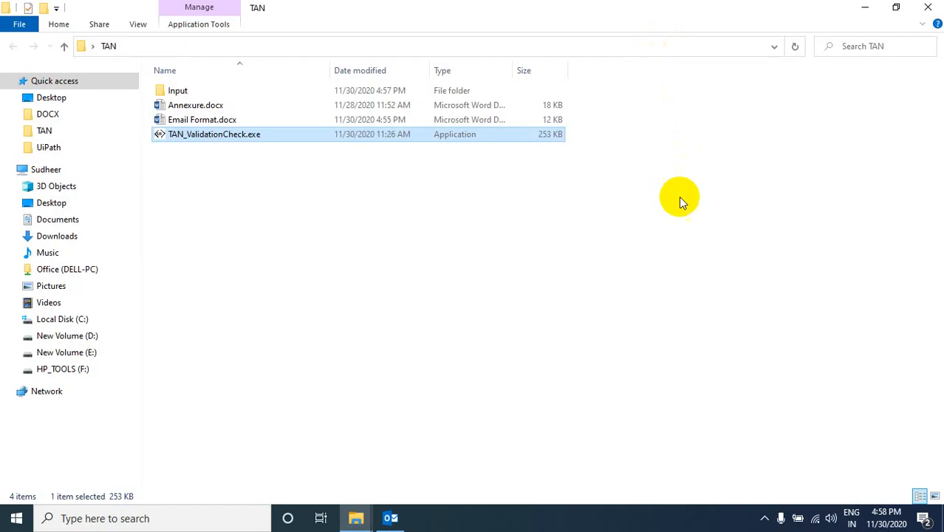
click(934, 495)
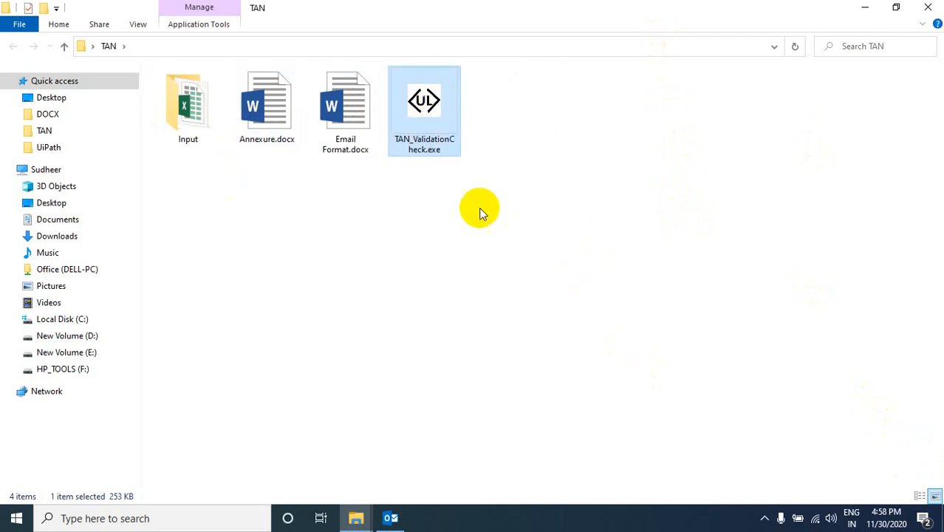
click(319, 206)
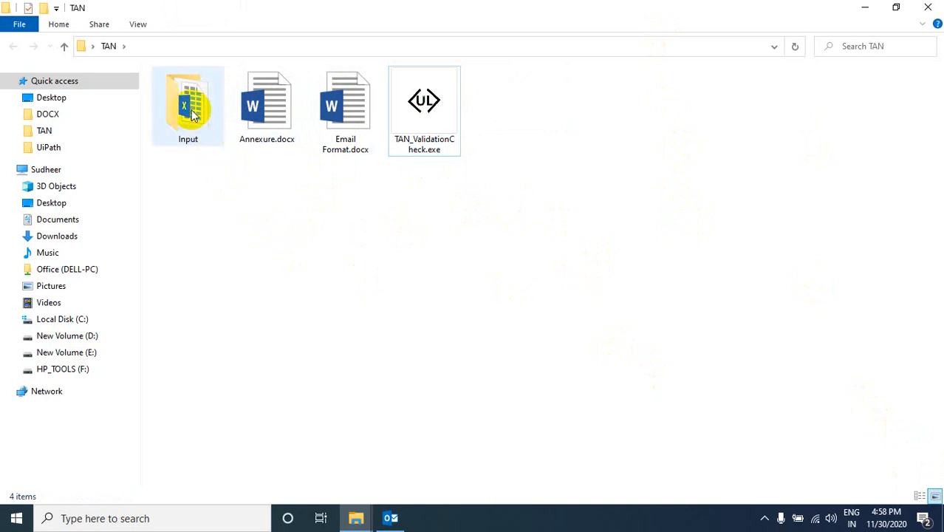
Open the TAN Requests.xlsx workbook from the Input folder
double_click(194, 112)
click(185, 90)
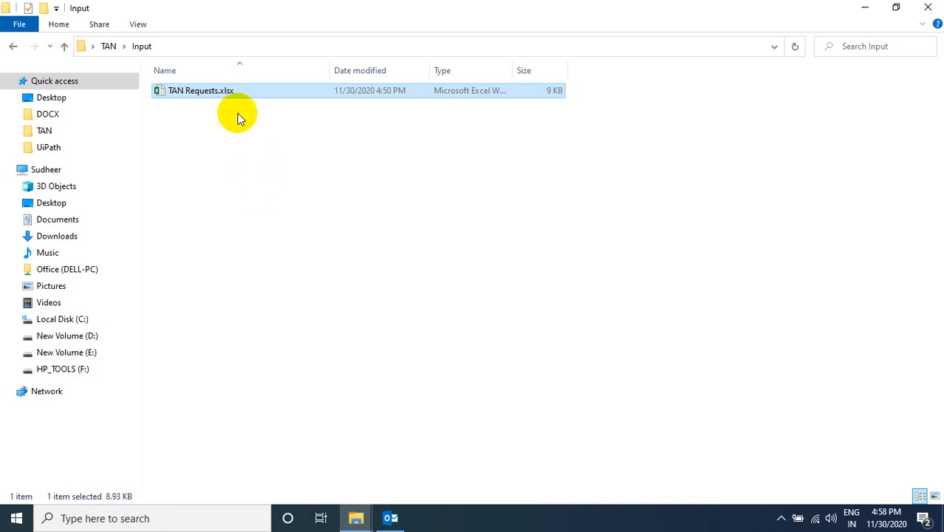
click(780, 519)
click(768, 464)
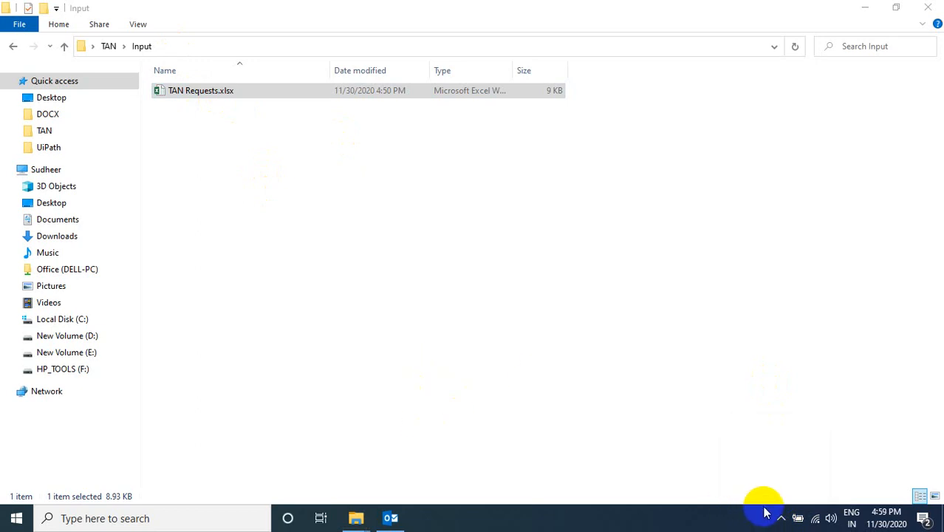
click(205, 93)
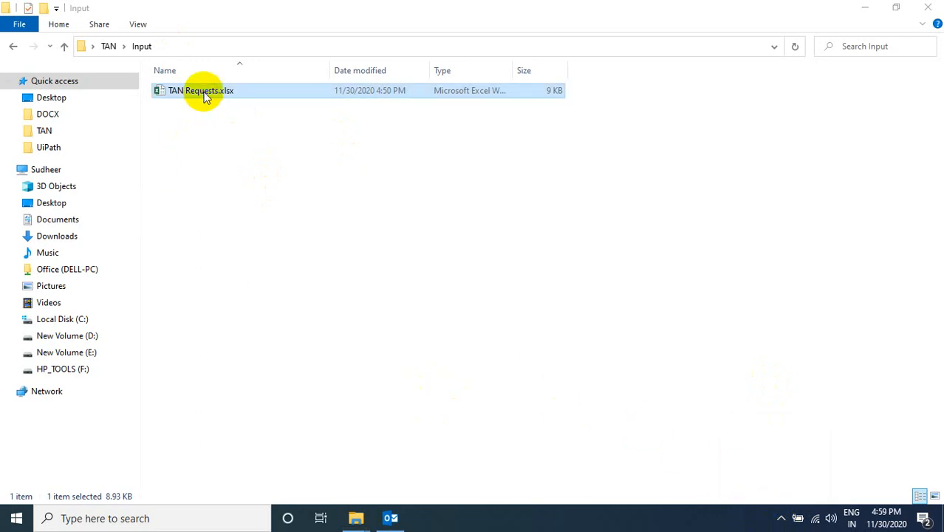
right_click(247, 103)
click(250, 105)
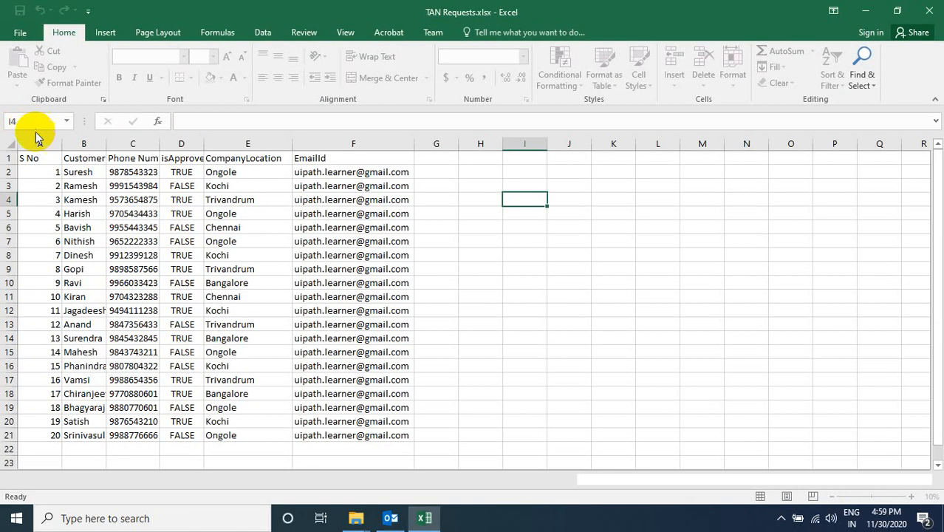
Auto-fit the widths of the Customer Name, Phone Number and isApproved columns to their contents
click(76, 172)
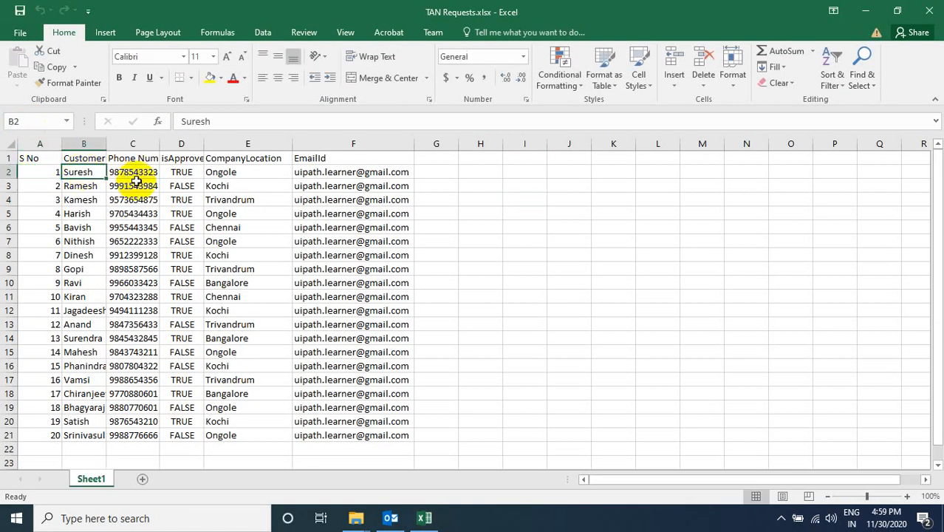
double_click(106, 143)
click(186, 176)
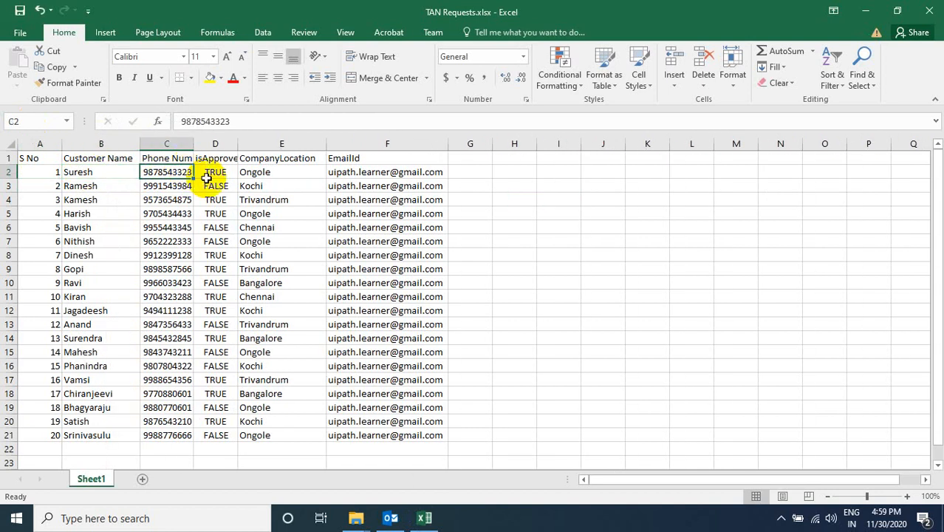
double_click(194, 144)
click(234, 172)
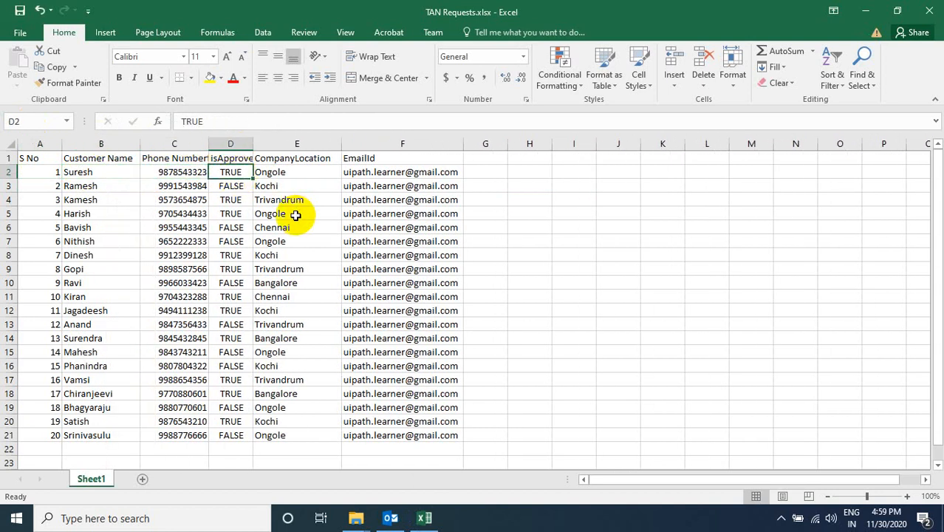
double_click(253, 144)
click(302, 172)
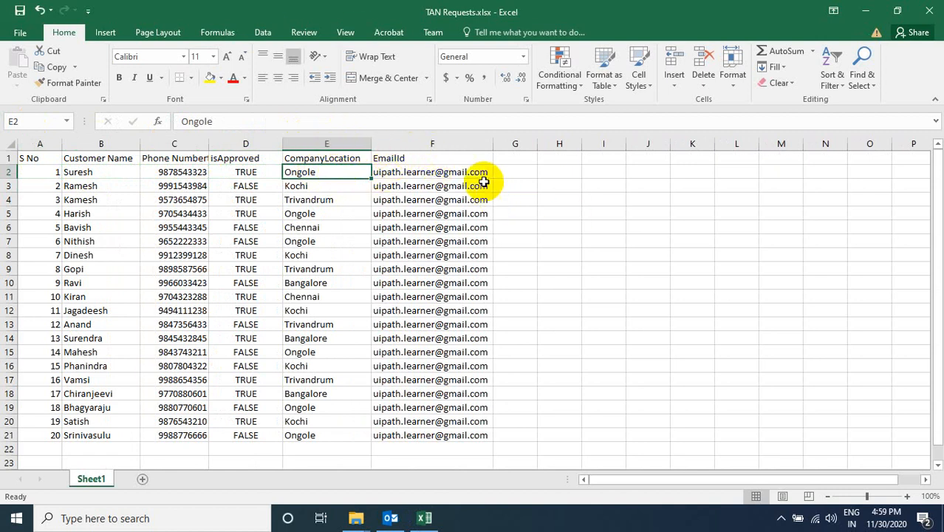
Examine the EmailId column and the first customer request row of the workbook
drag(480, 176, 470, 434)
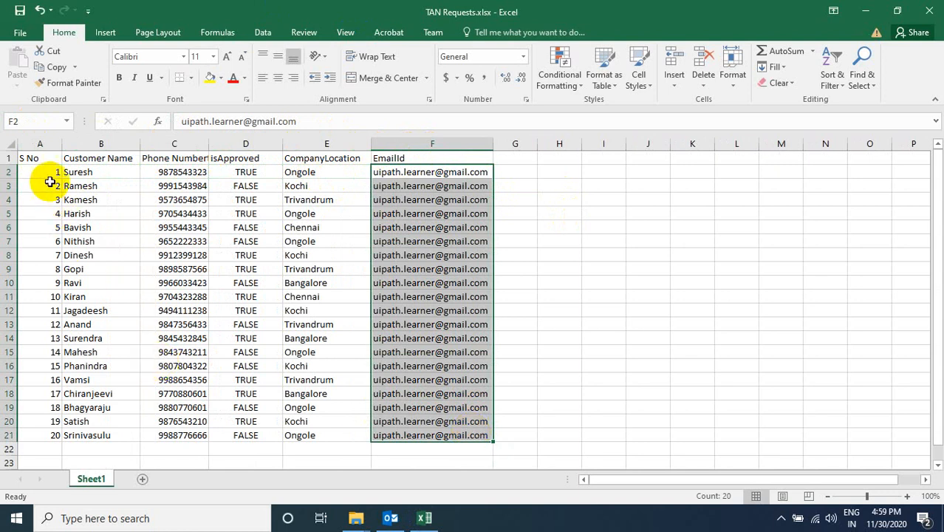
drag(44, 170, 410, 172)
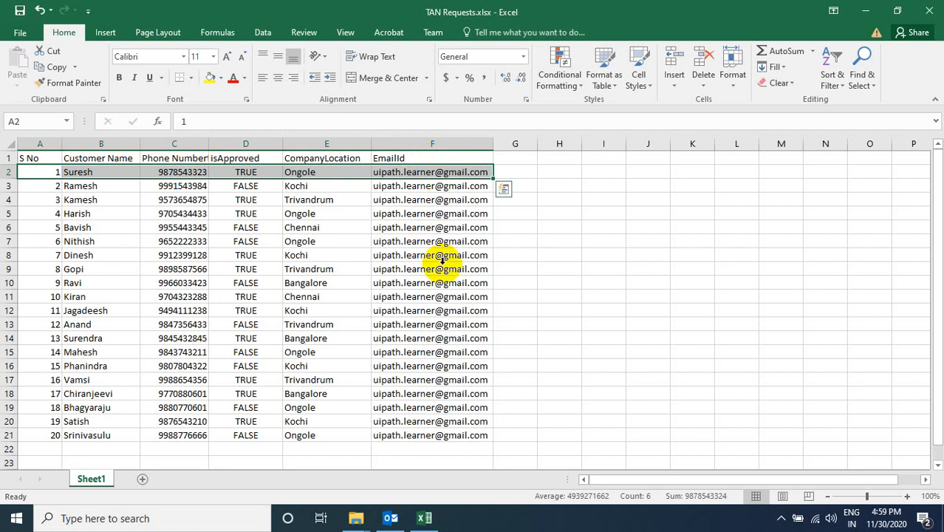
click(573, 268)
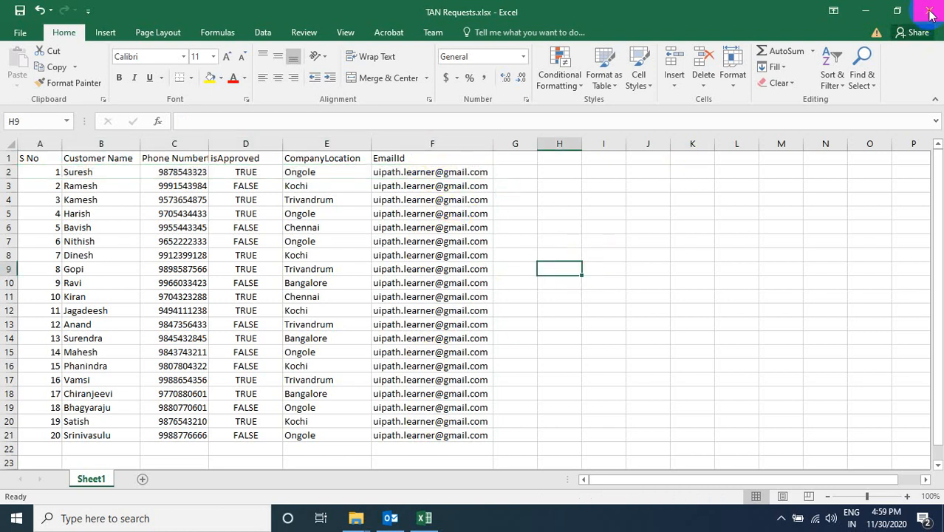
click(9, 172)
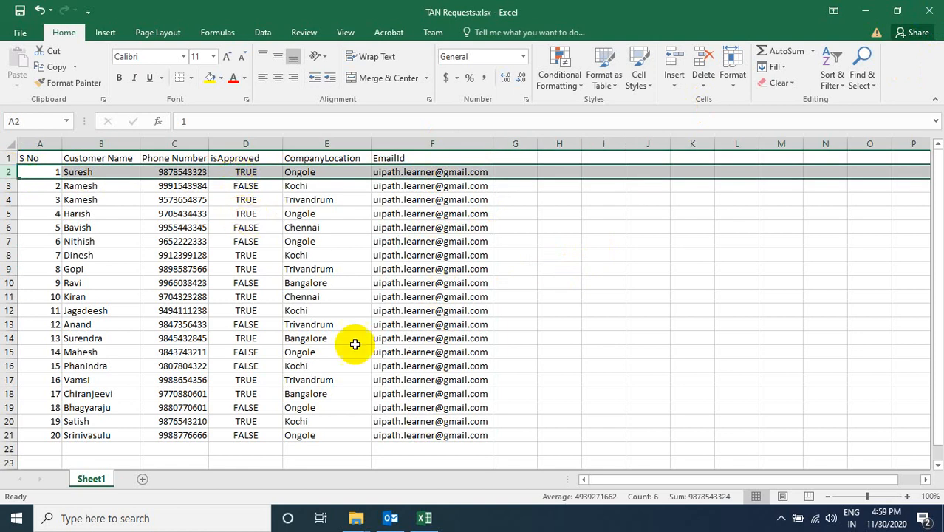
Return to the desktop, open the TAN folder and launch TAN_ValidationCheck.exe
click(356, 519)
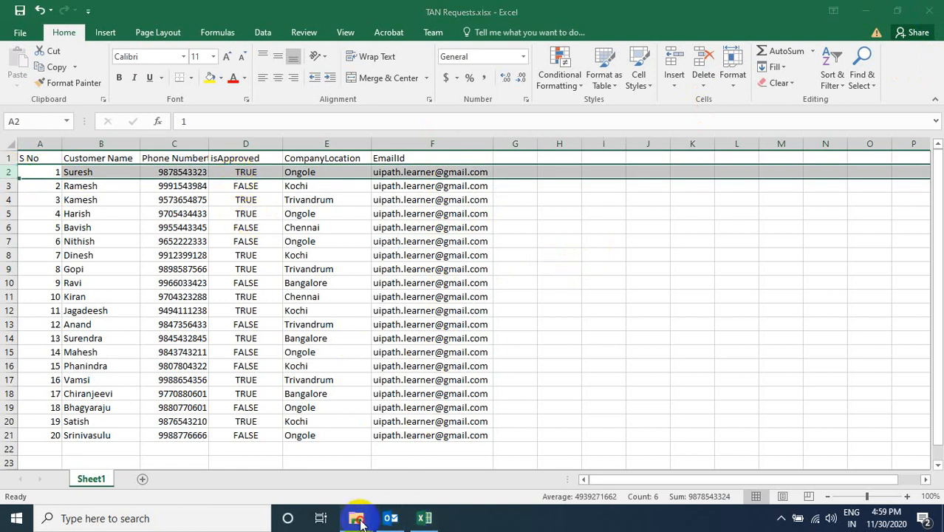
click(662, 451)
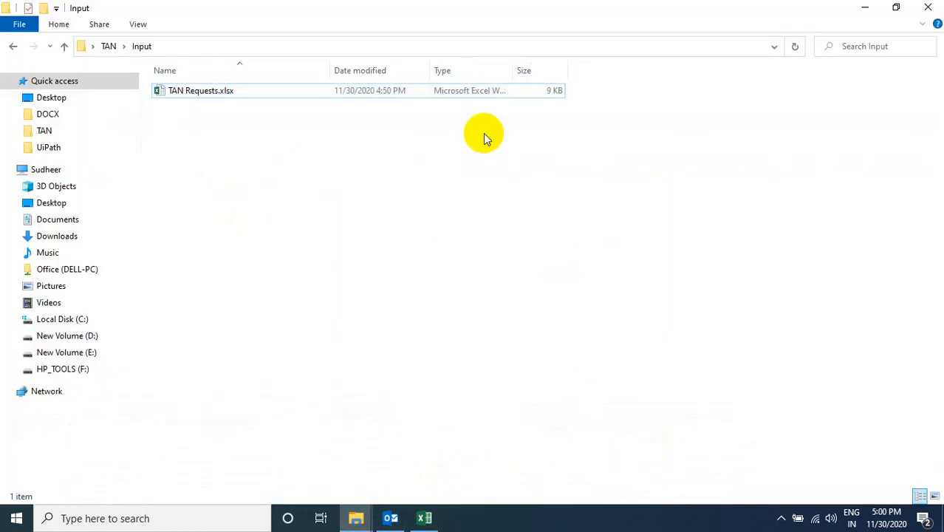
key(super+d)
double_click(130, 301)
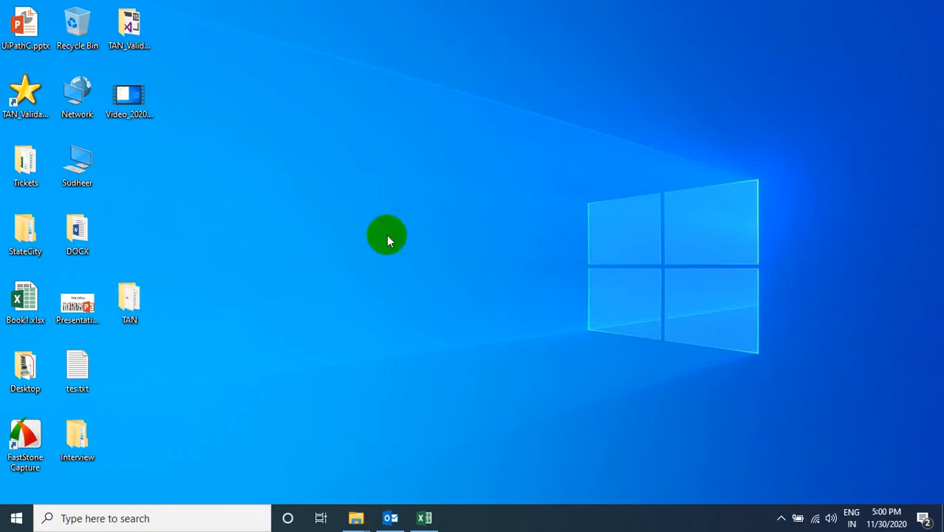
click(545, 242)
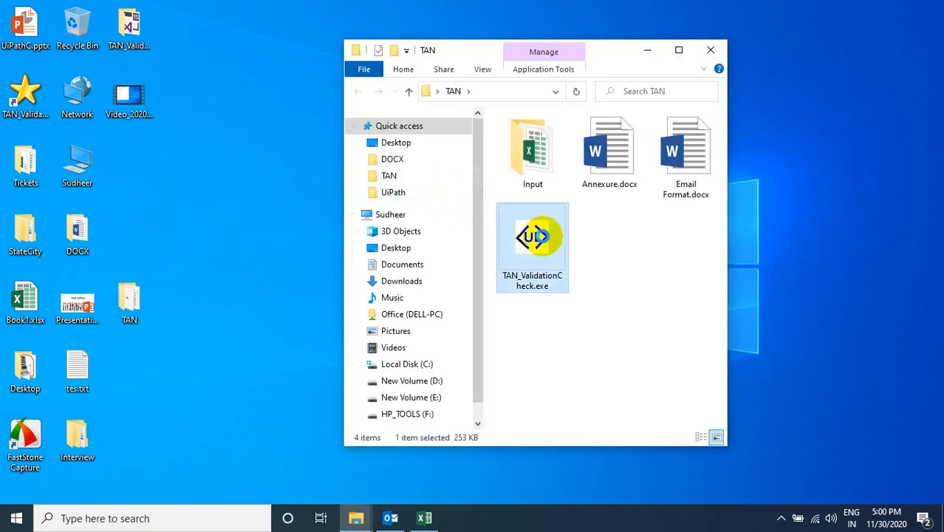
right_click(545, 237)
click(561, 130)
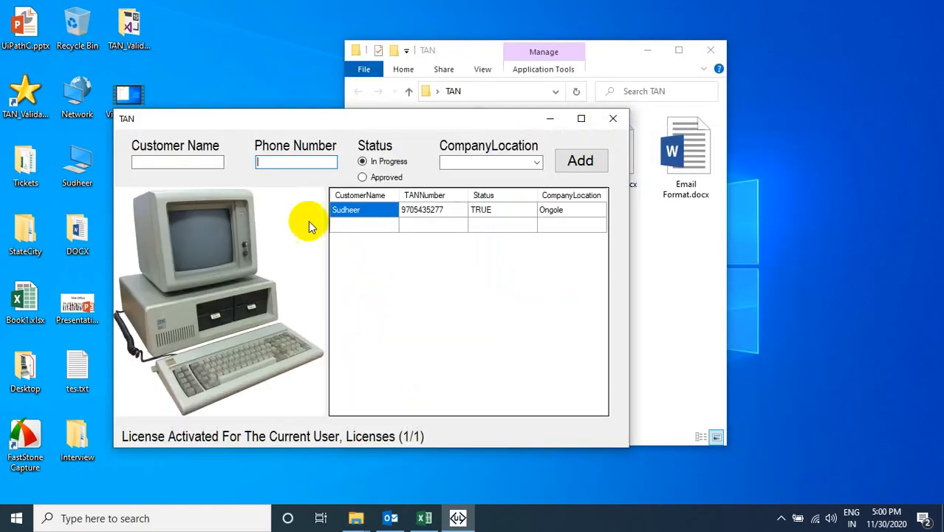
Place the TAN form over the lower part of the TAN Requests workbook and enter the first request's customer name
click(424, 518)
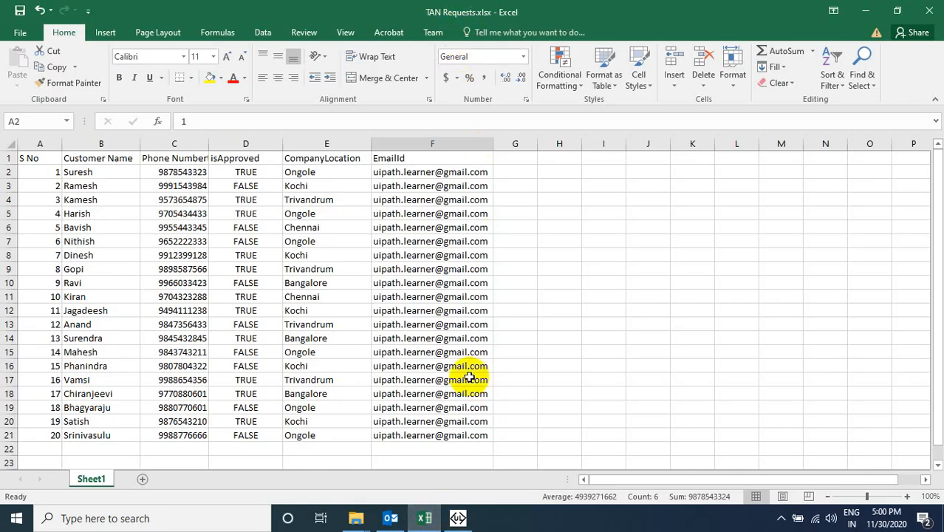
click(458, 517)
drag(420, 118, 527, 208)
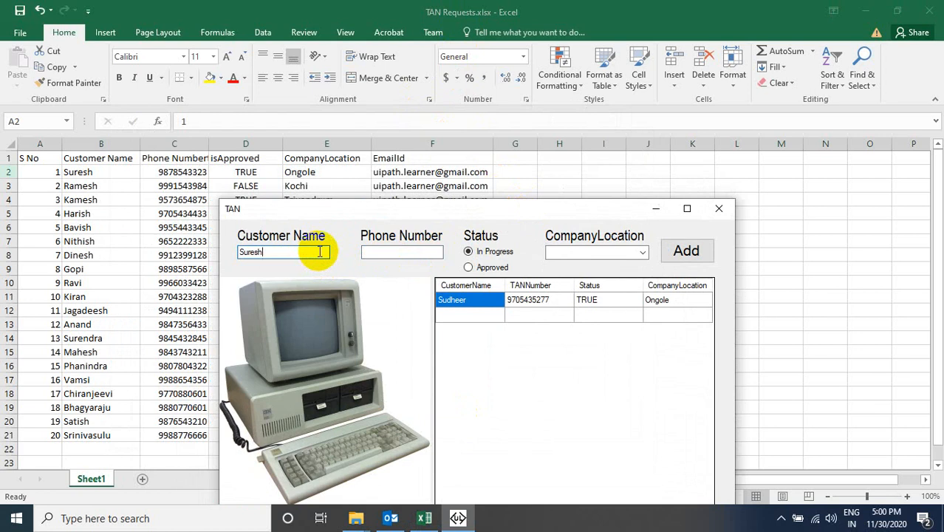
Copy the first customer's phone number from cell C2 into the TAN form's Phone Number field
click(196, 172)
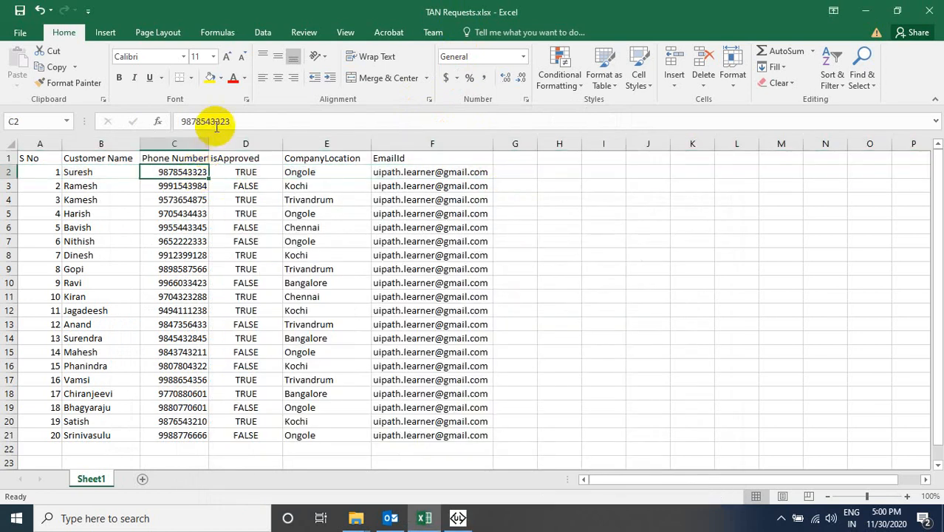
drag(216, 123, 69, 120)
key(ctrl+c)
click(458, 518)
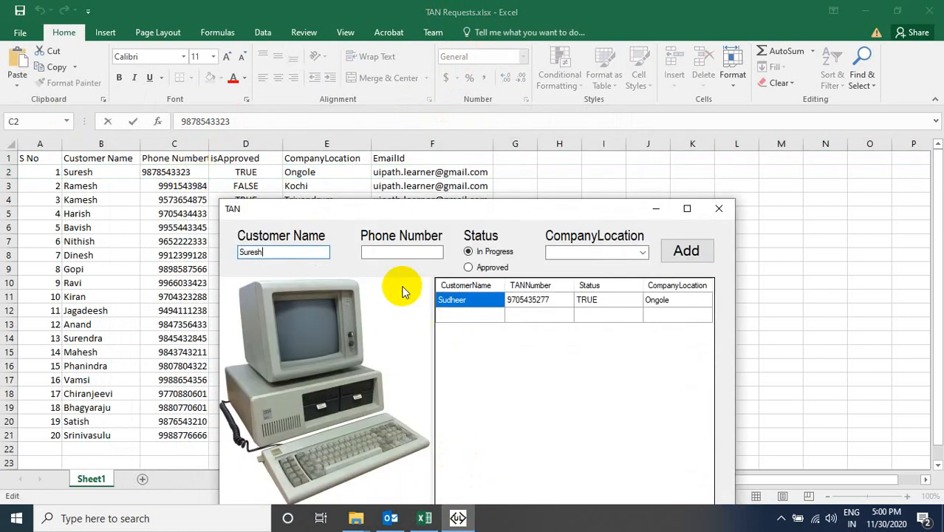
key(ctrl+v)
Leave cell C2 unedited, then set the form's status to Approved and company location to Ongole, and add the request
click(247, 168)
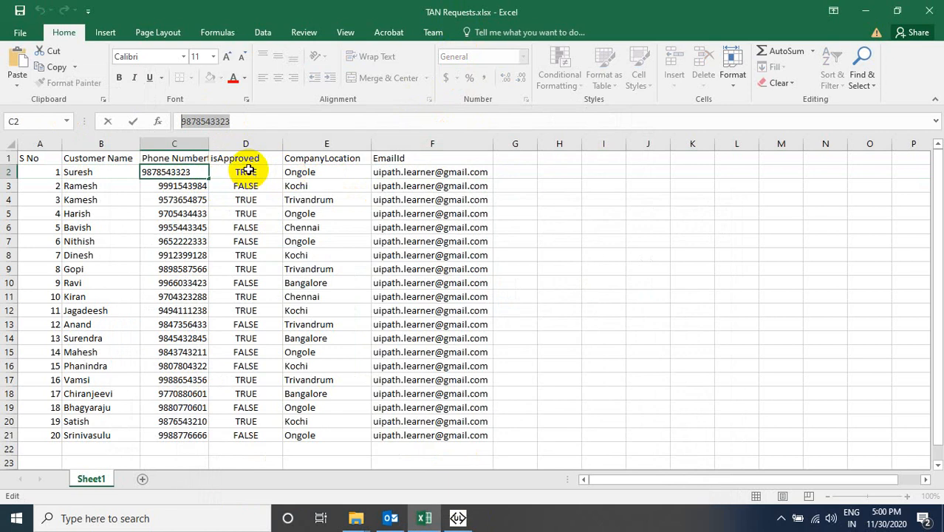
key(Escape)
click(458, 517)
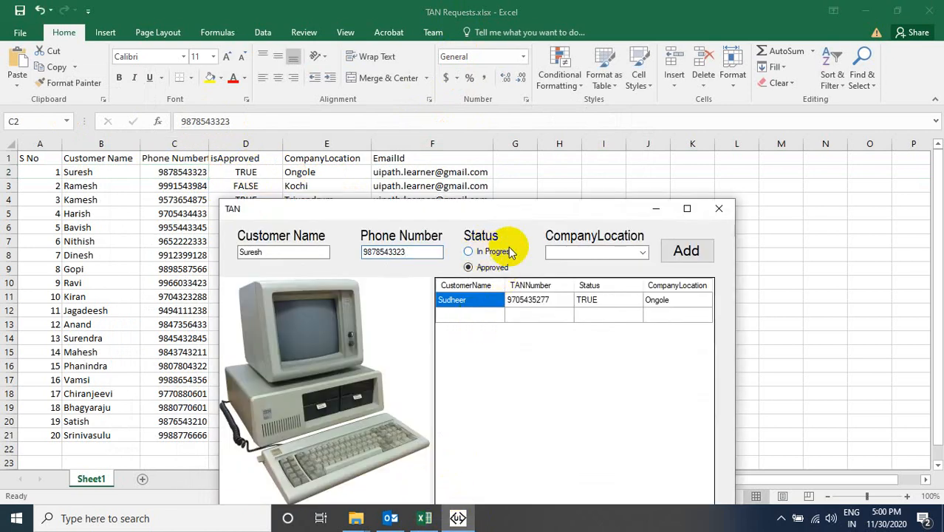
click(644, 252)
click(616, 293)
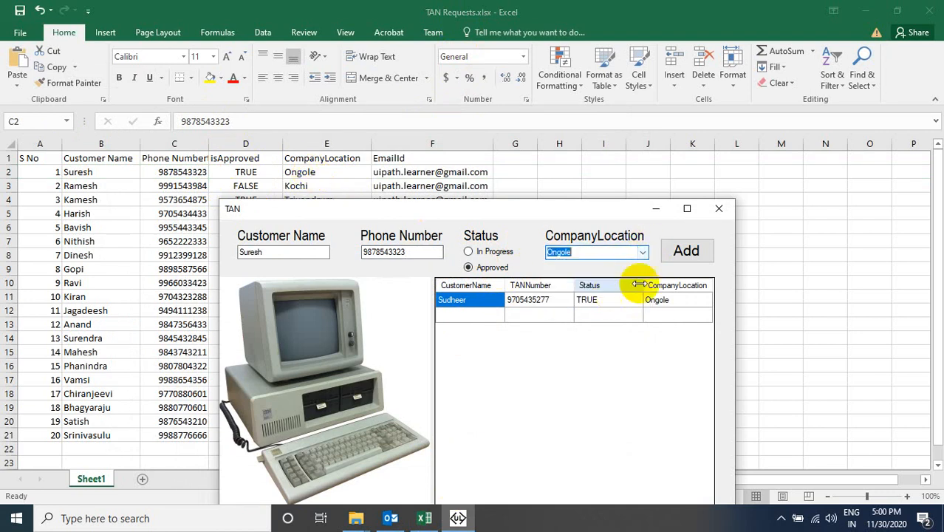
click(686, 255)
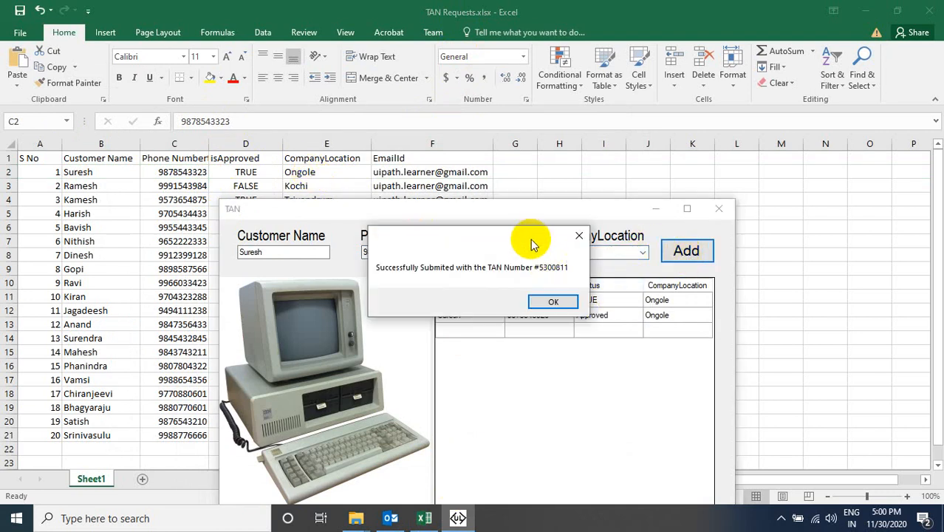
Move the submission message aside and paste its copied text into a new Notepad document
drag(537, 244, 364, 334)
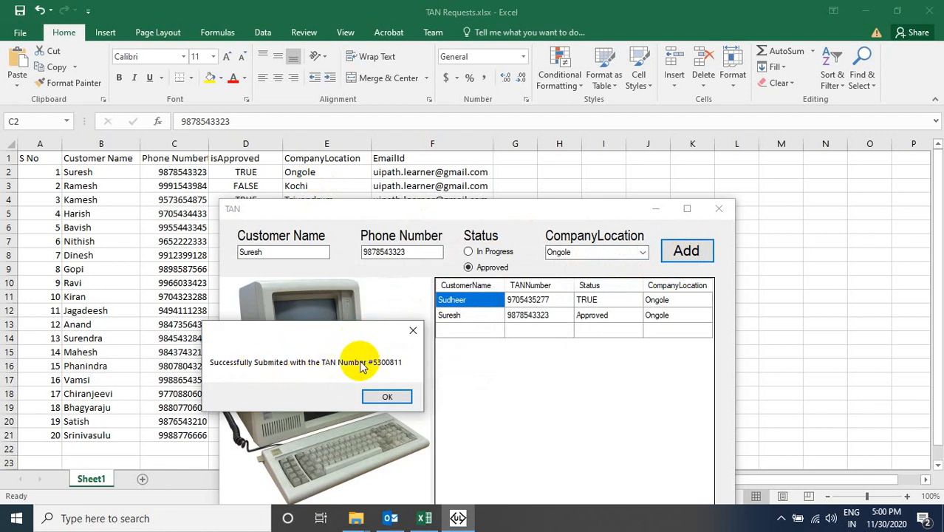
click(18, 513)
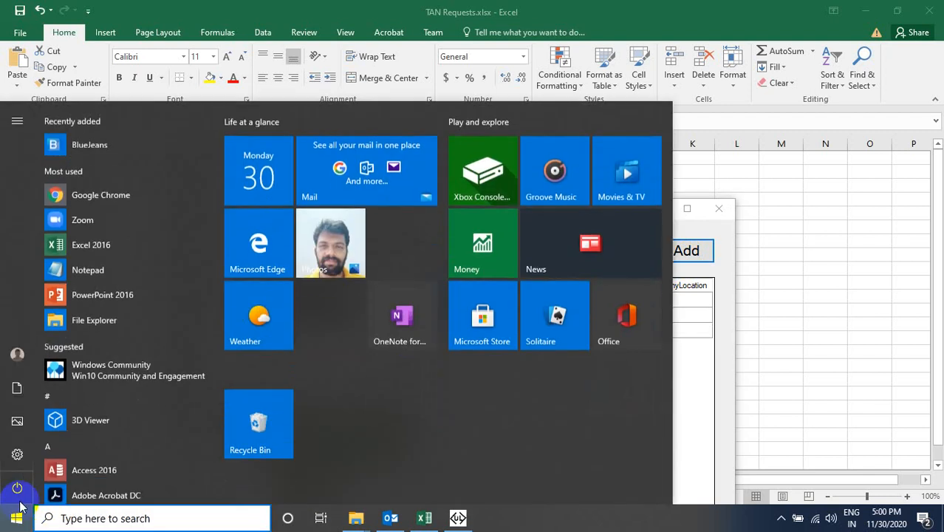
text(note)
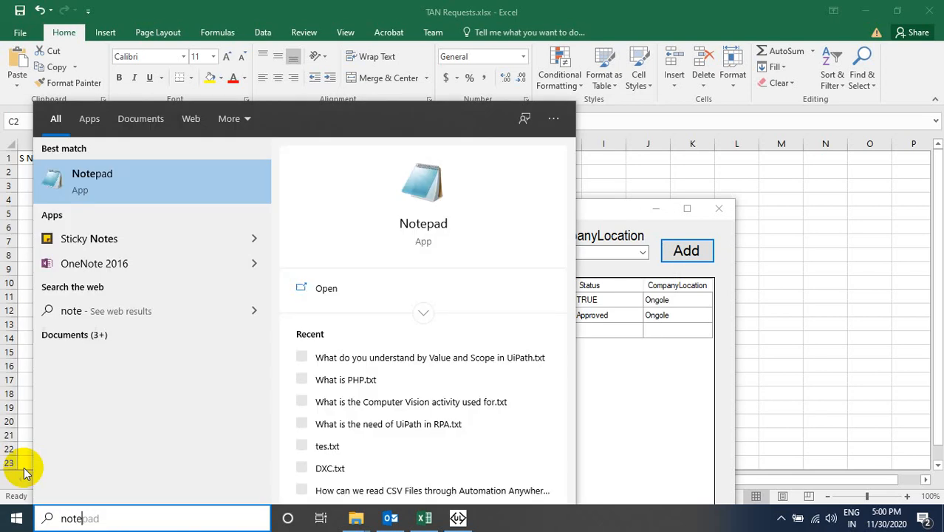
key(Return)
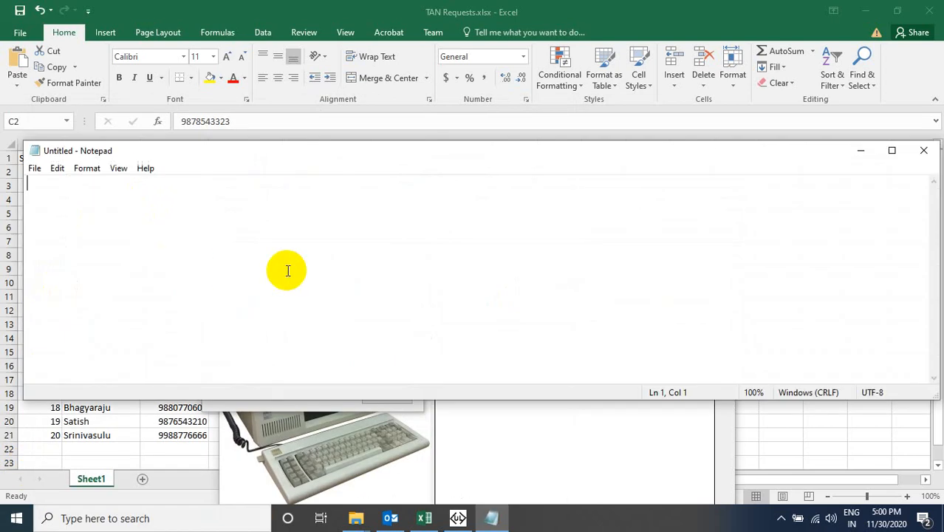
key(ctrl+v)
Copy only the TAN number from the pasted message text in Notepad
drag(298, 228, 336, 228)
right_click(336, 229)
click(379, 272)
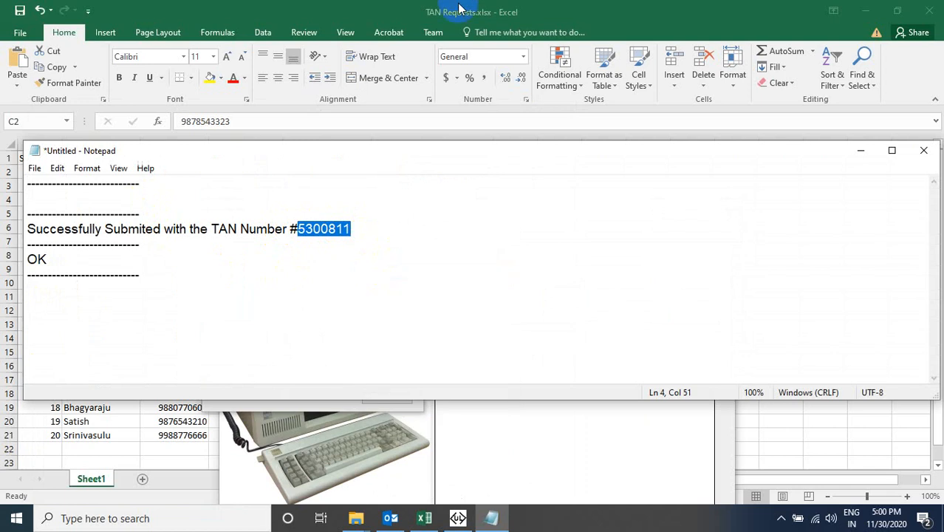
Add a TAN Number header in cell G1 of the workbook, paste the copied TAN number into G2, and widen column G
key(alt+Tab)
click(511, 160)
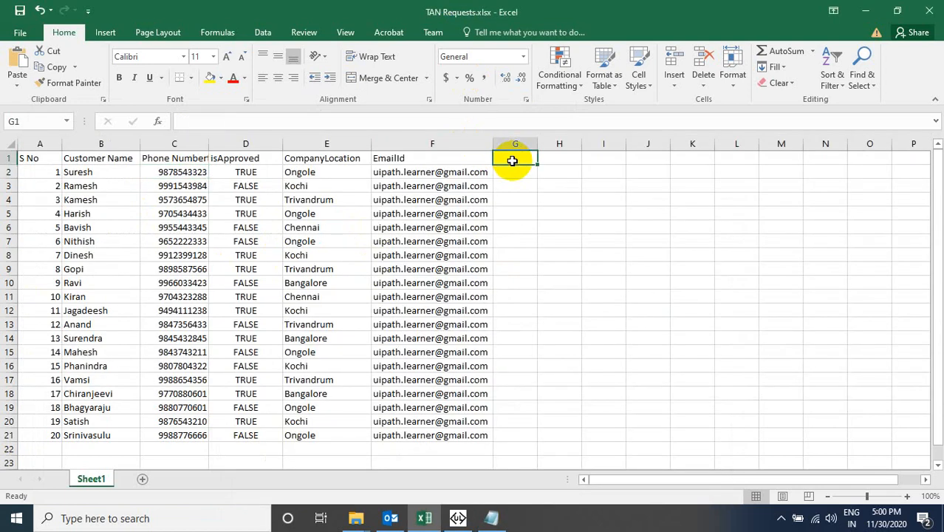
text(Tr)
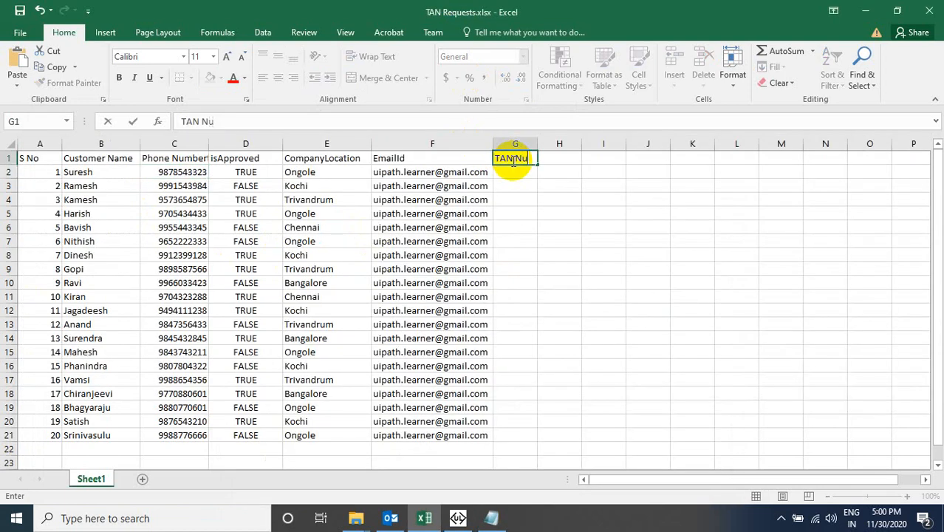
text(r)
key(Return)
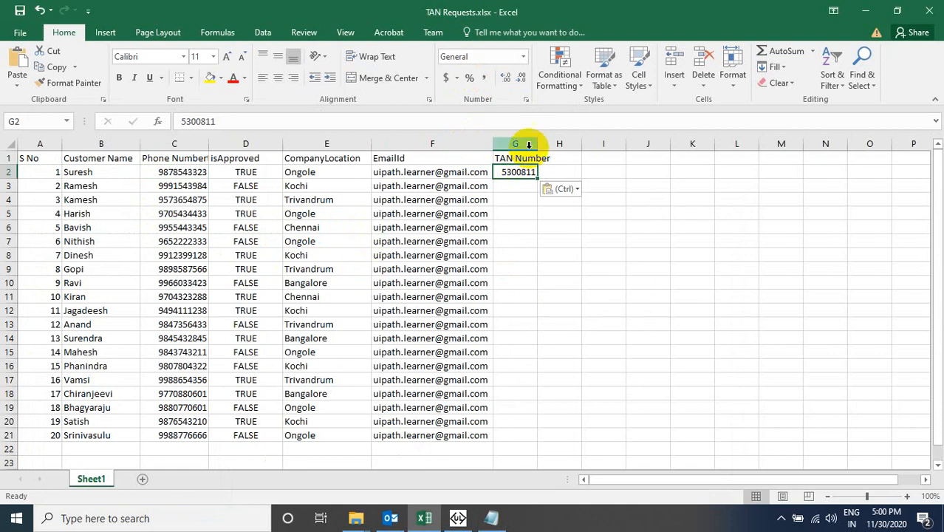
drag(539, 142, 566, 142)
Review the first customer's row, the remaining request rows, and the TAN submission message against the number in G2
click(6, 171)
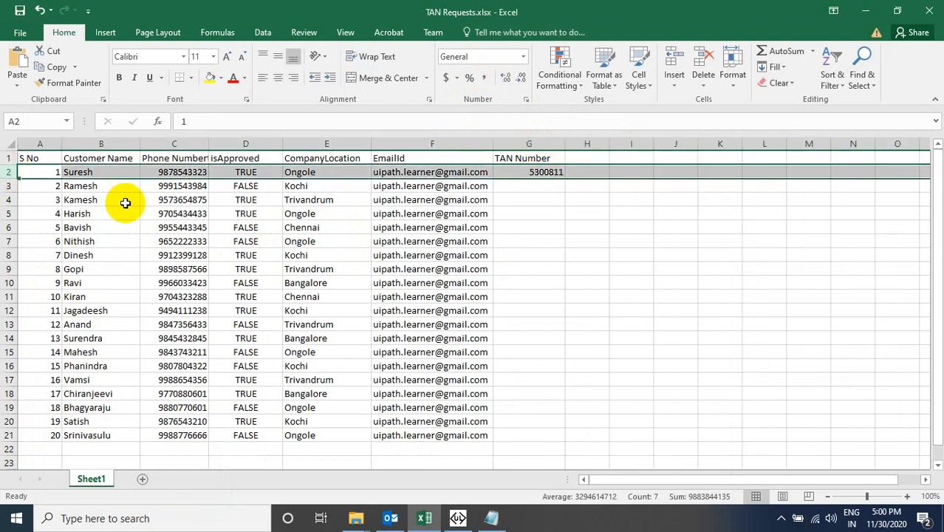
drag(46, 186, 540, 429)
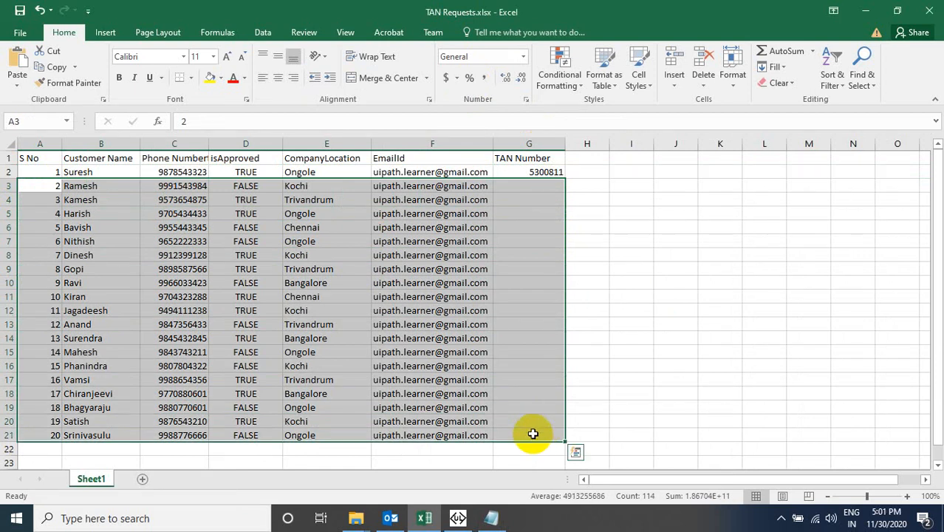
drag(36, 174, 432, 173)
click(458, 518)
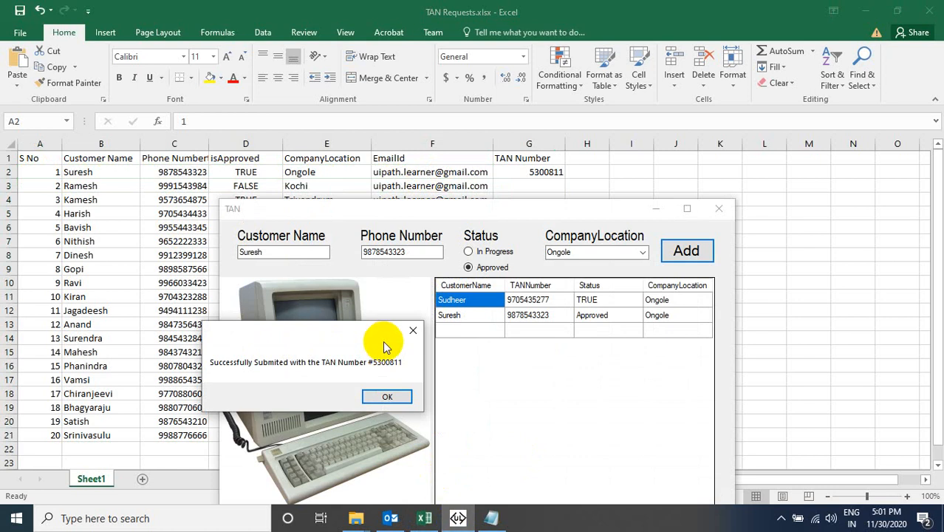
click(530, 167)
click(530, 168)
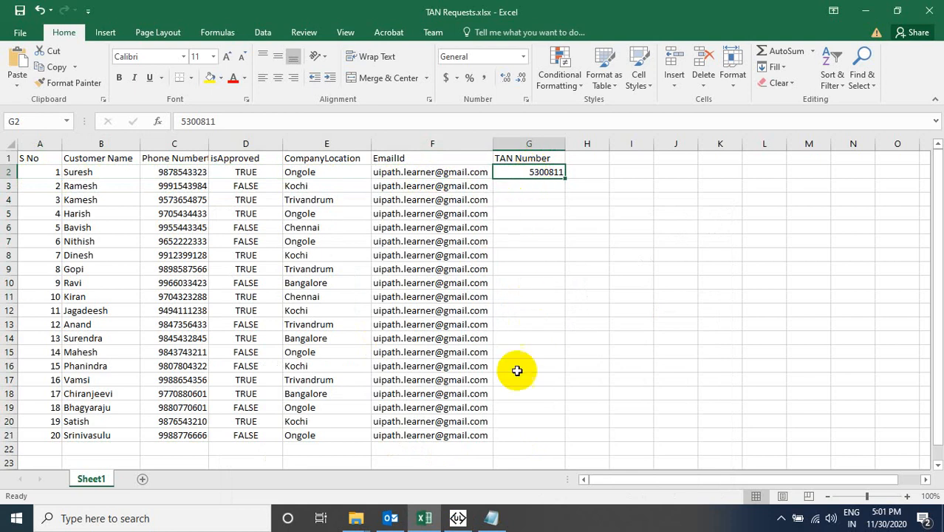
Switch to the TAN folder in File Explorer, maximize it, and duplicate Annexure.docx in the same folder
click(357, 519)
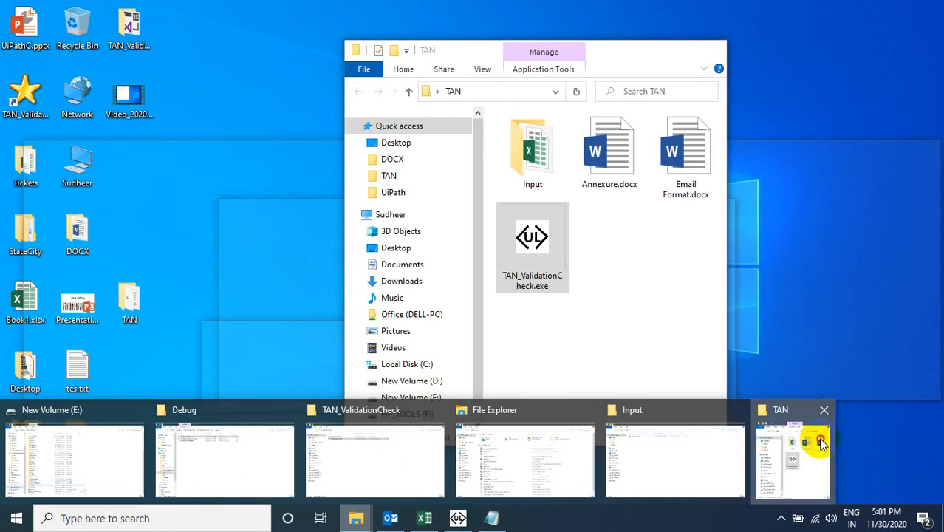
click(819, 441)
click(604, 155)
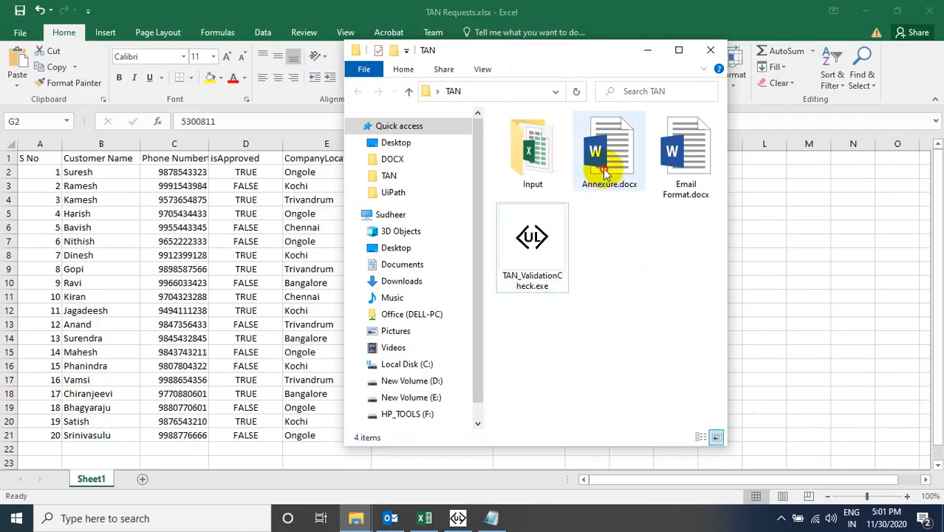
double_click(617, 51)
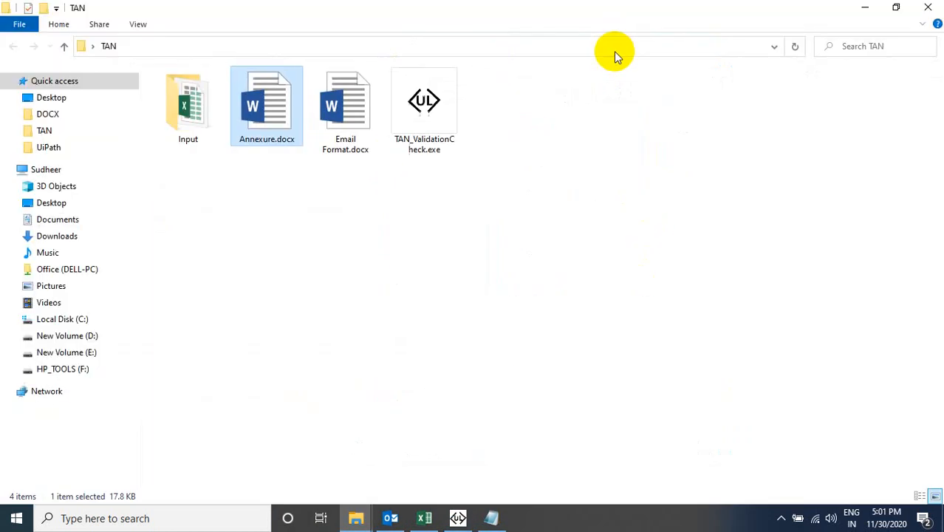
right_click(267, 118)
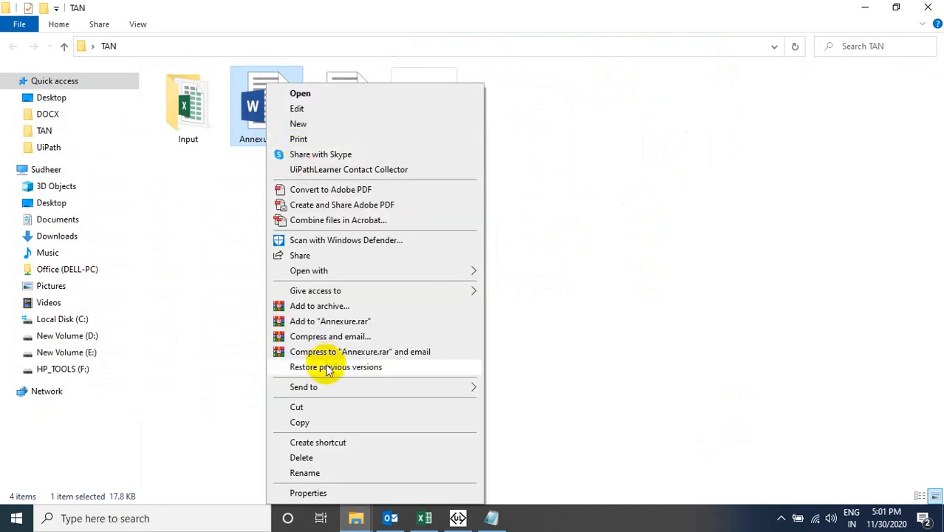
click(300, 422)
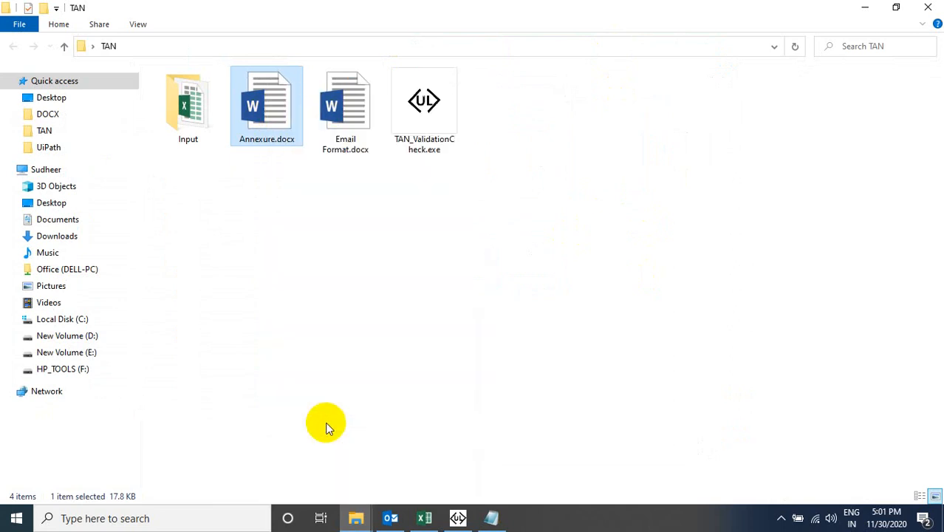
key(ctrl+v)
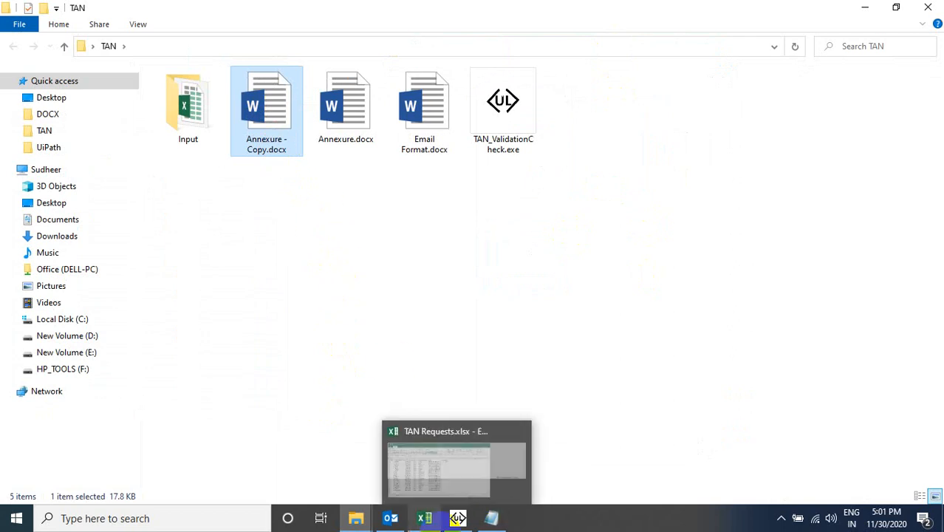
Copy the first customer's name from cell B2 and rename the Annexure copy with it, keeping the .docx extension
click(424, 518)
click(136, 172)
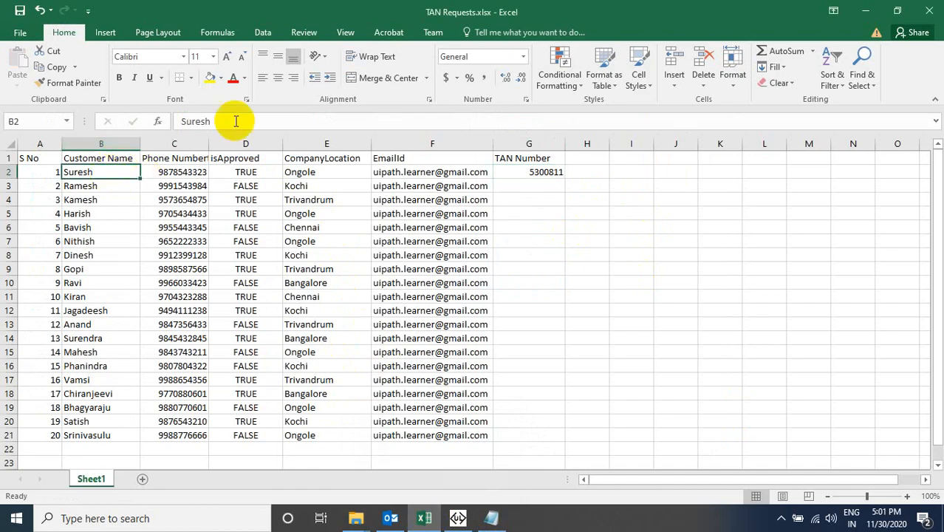
drag(235, 121, 148, 116)
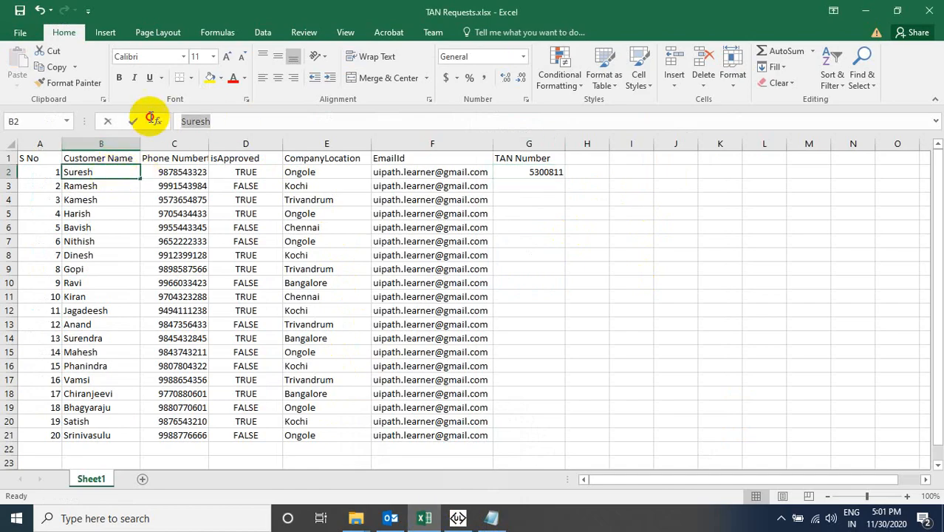
click(863, 9)
click(270, 146)
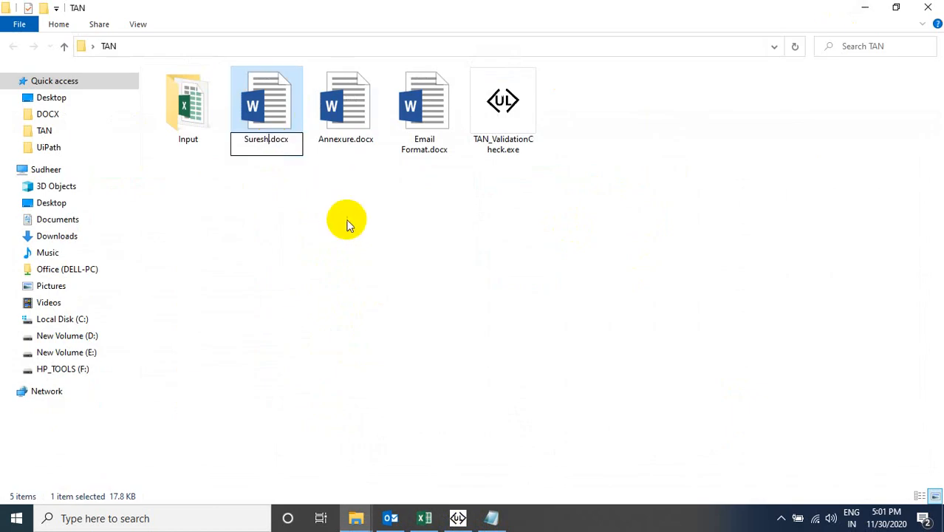
key(Return)
Open the renamed document in Word and replace the TAN placeholder text with the TAN number copied from cell G2
right_click(280, 121)
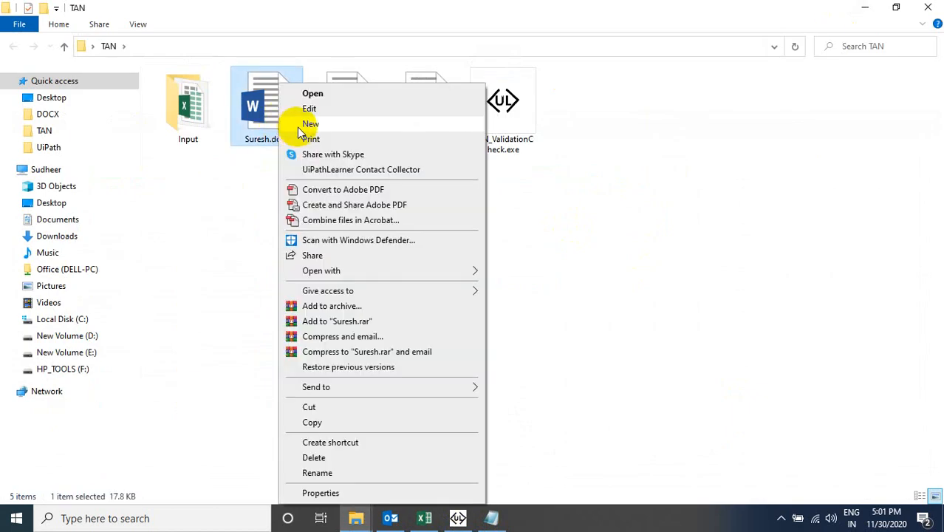
click(312, 93)
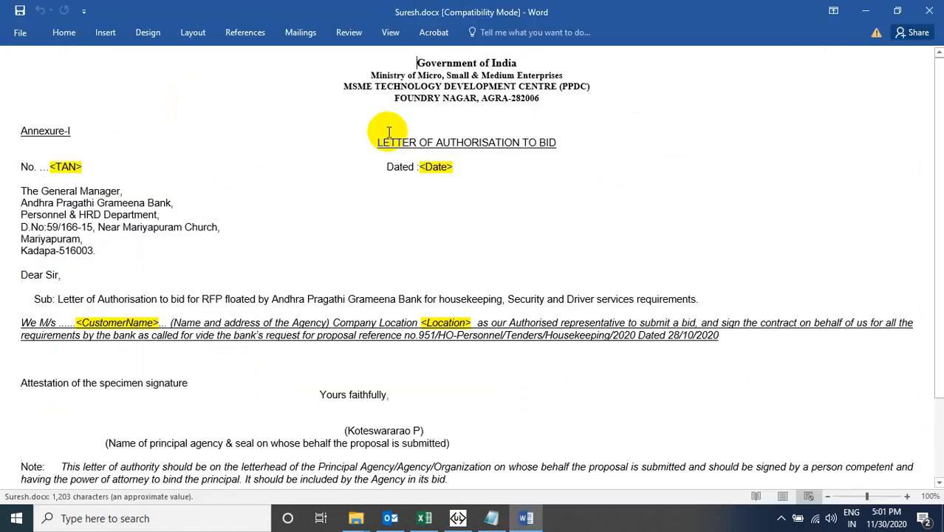
drag(85, 166, 52, 165)
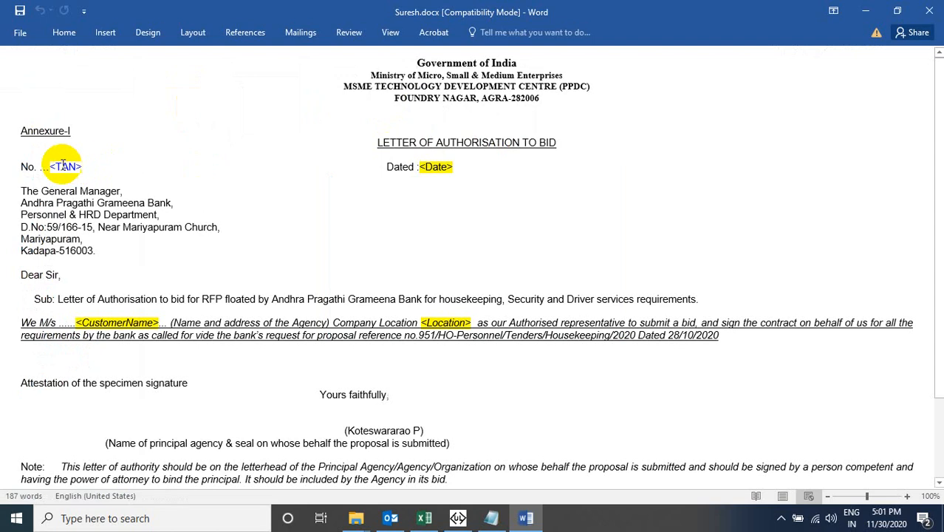
click(424, 519)
click(535, 175)
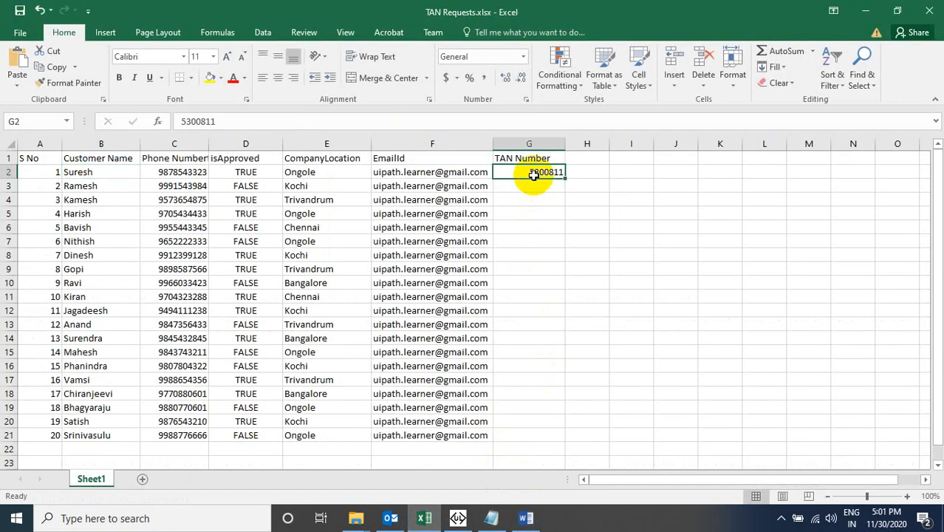
key(ctrl+c)
click(525, 518)
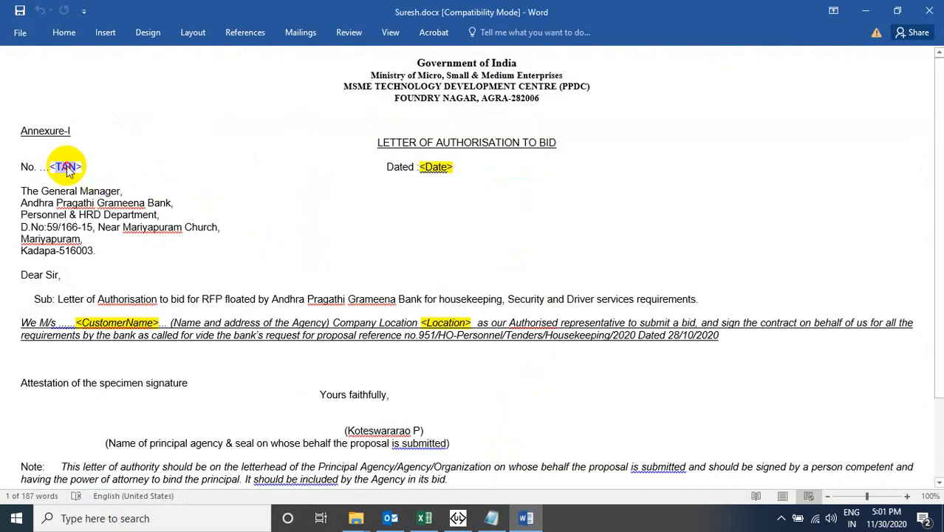
key(ctrl+v)
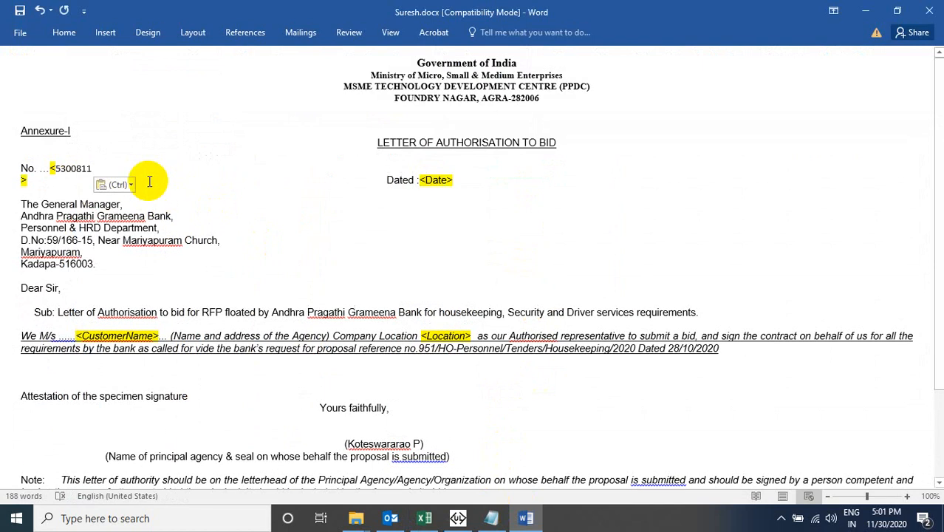
Undo the line merge after the TAN number, paste the number again, and remove the angle brackets around it
key(BackSpace)
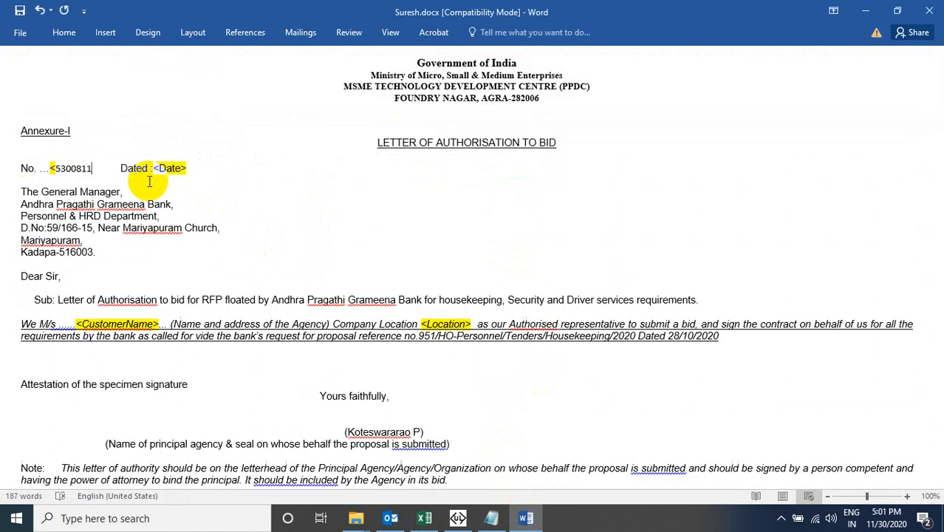
key(ctrl+z)
double_click(81, 168)
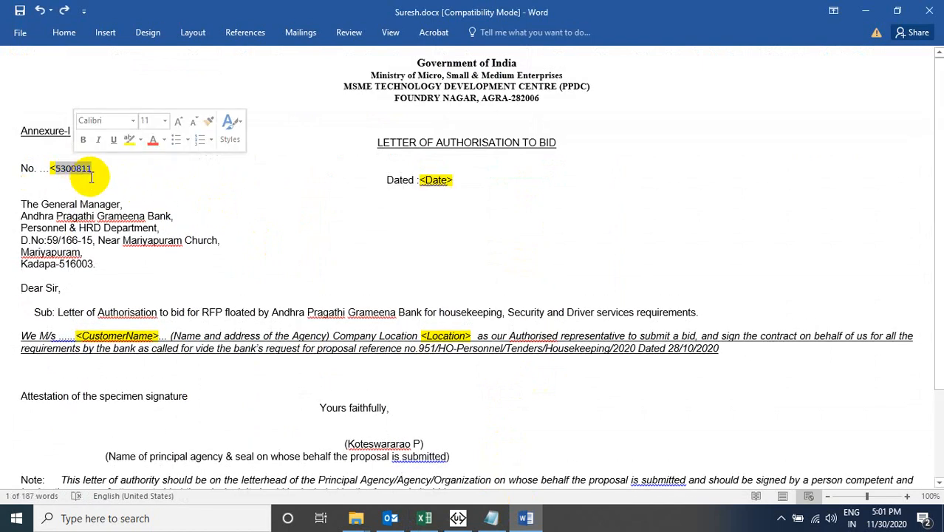
key(ctrl+v)
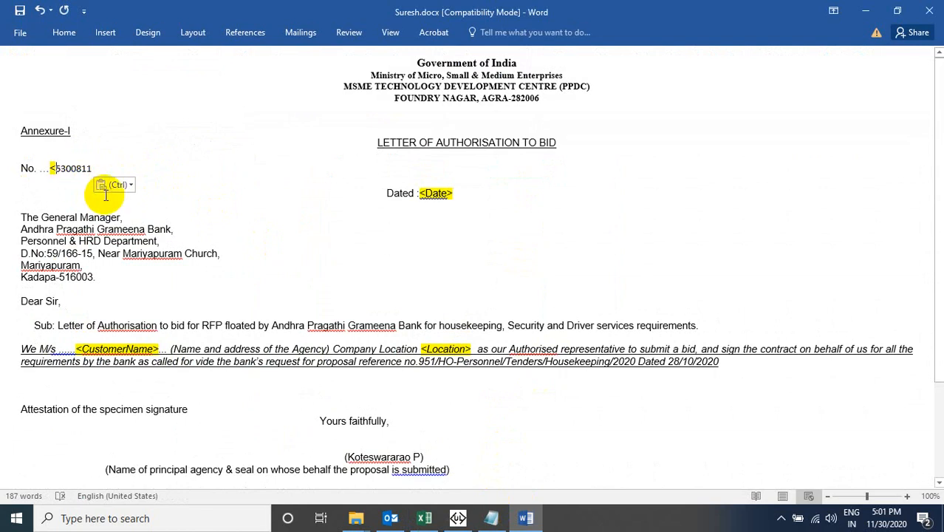
key(BackSpace)
Replace the <Date> placeholder, including its angle brackets, with 30-11-2020
double_click(439, 194)
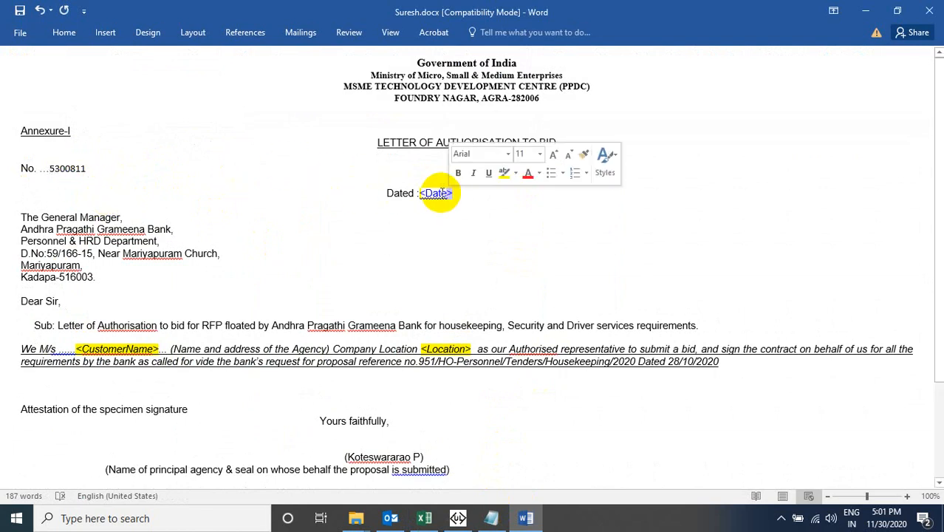
key(Delete)
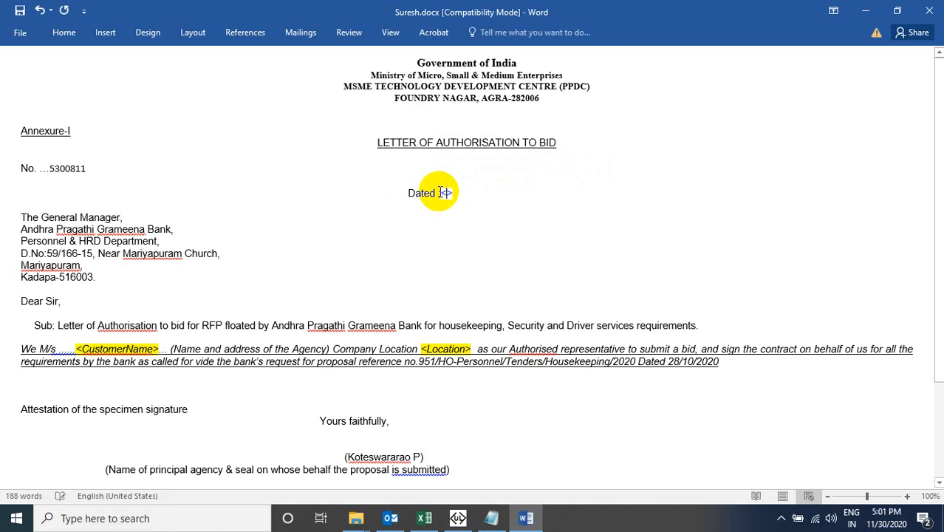
key(BackSpace)
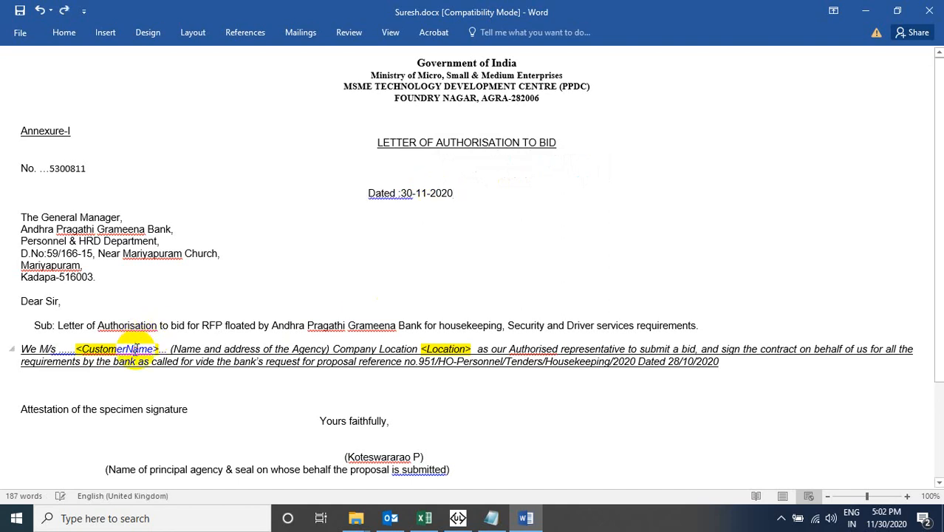
Replace the <CustomerName> placeholder with the first customer's name and remove the angle brackets around it
double_click(135, 349)
text(Suresh)
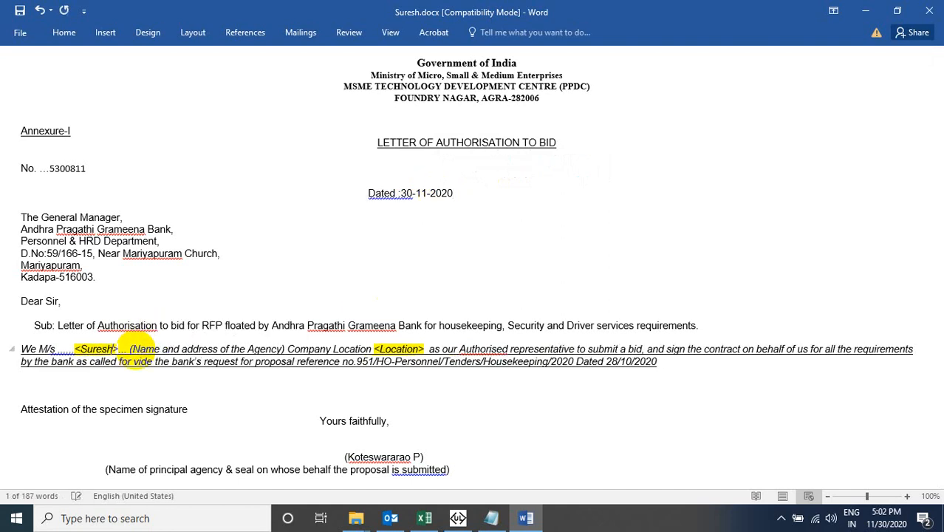
key(Delete)
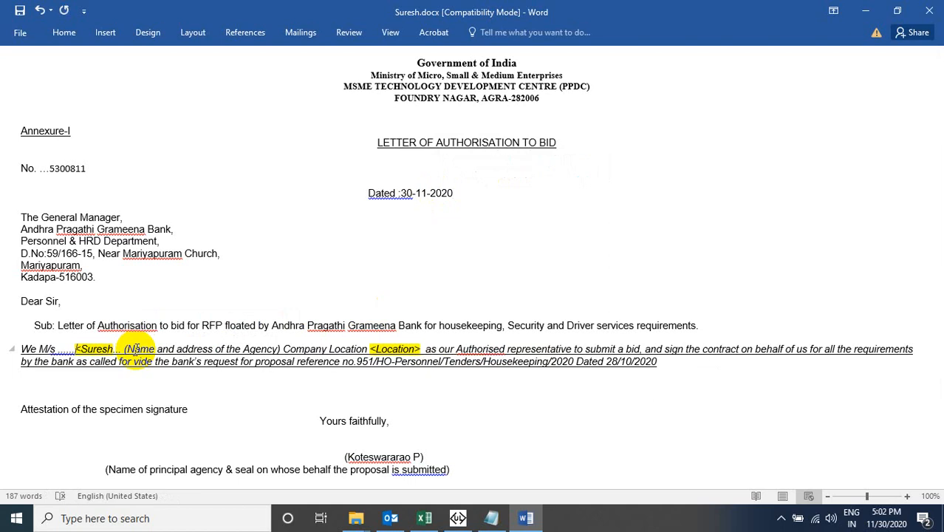
key(Delete)
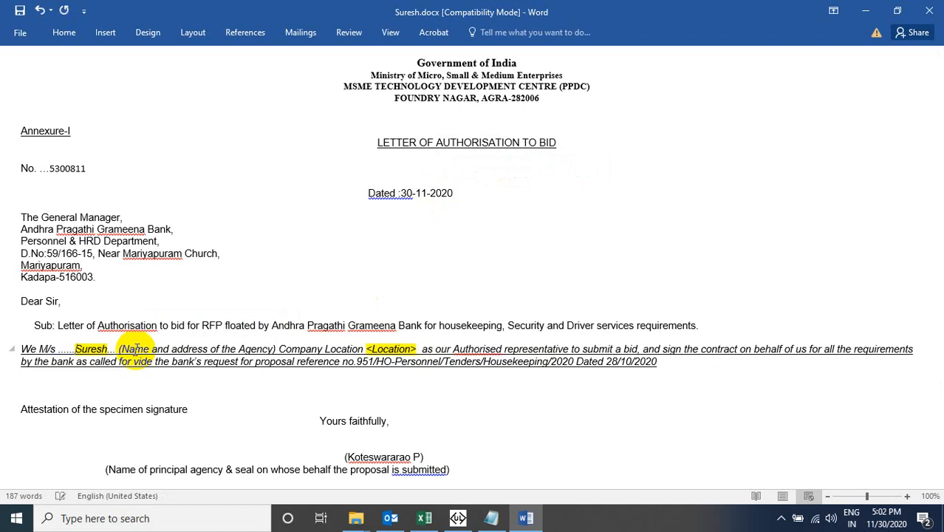
Replace the <Location> placeholder with the company location Ongole from cell E2 in Excel and remove the surrounding angle brackets
double_click(407, 344)
click(423, 517)
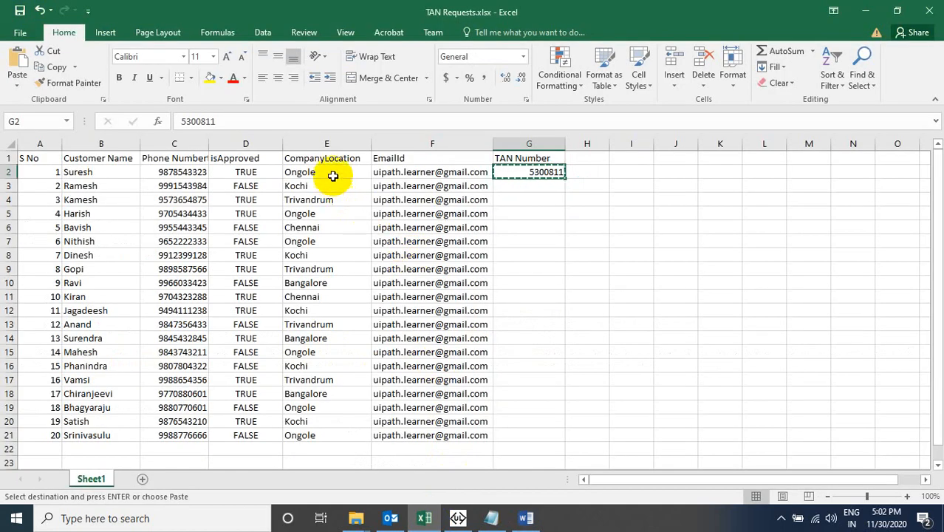
click(425, 517)
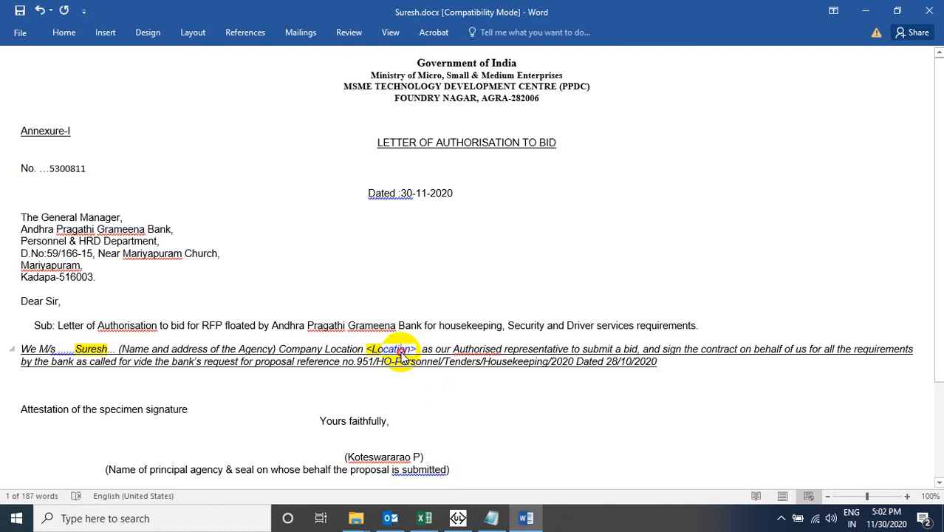
key(ctrl+v)
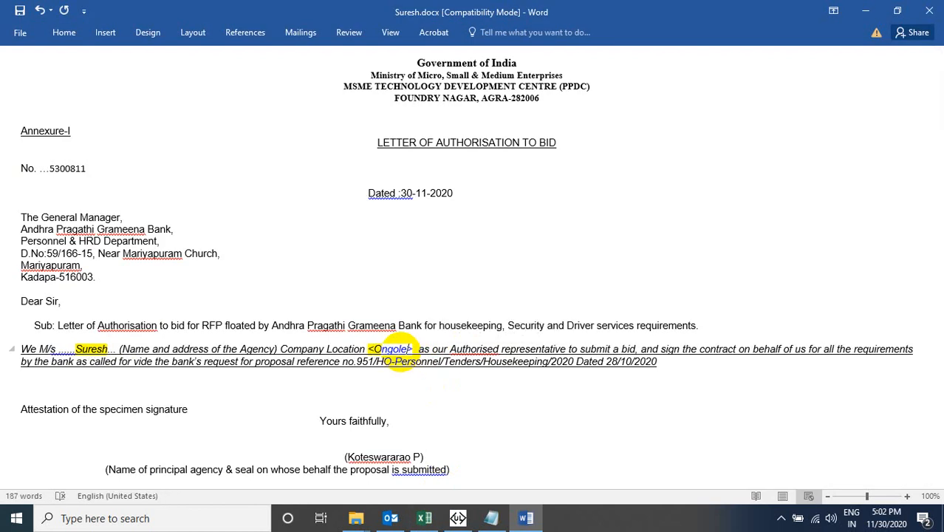
key(BackSpace)
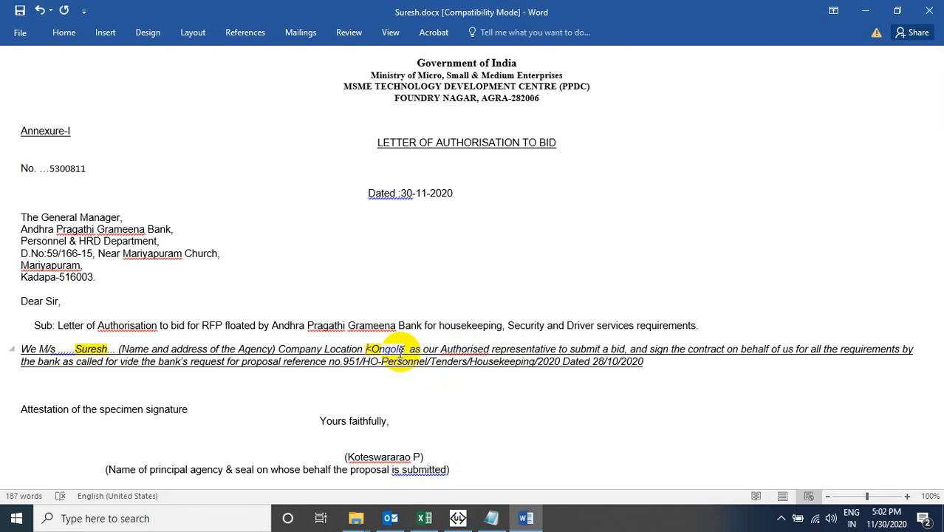
key(BackSpace)
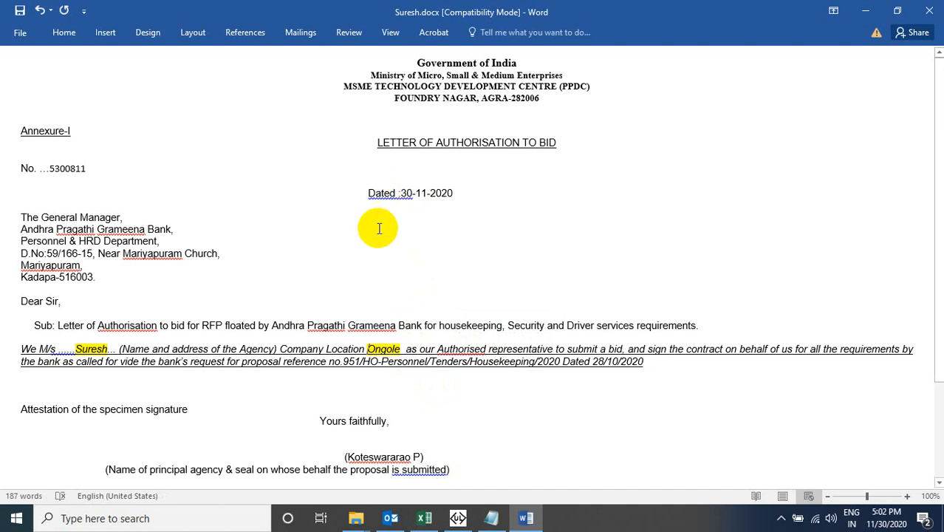
Start saving a copy of the completed letter and choose the TAN folder on the Desktop as its location
scroll(390, 303, down, 3)
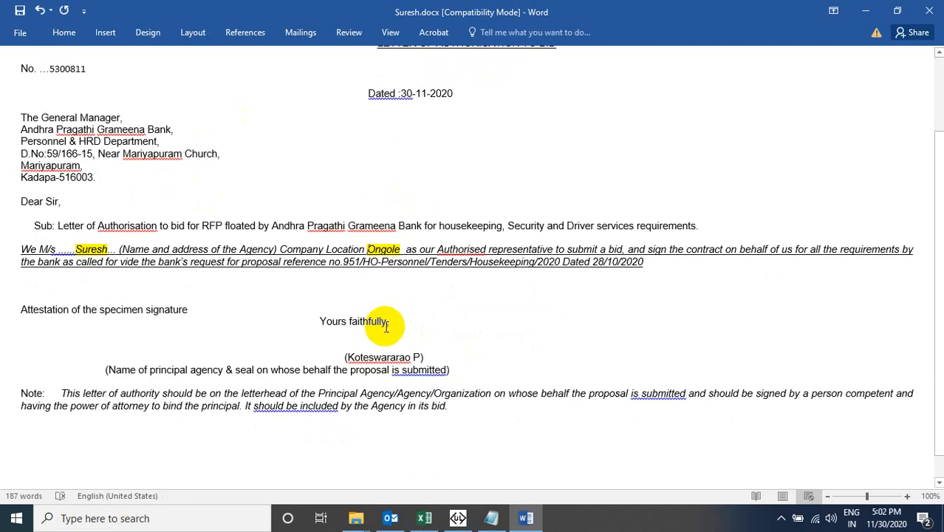
scroll(375, 322, up, 3)
click(20, 33)
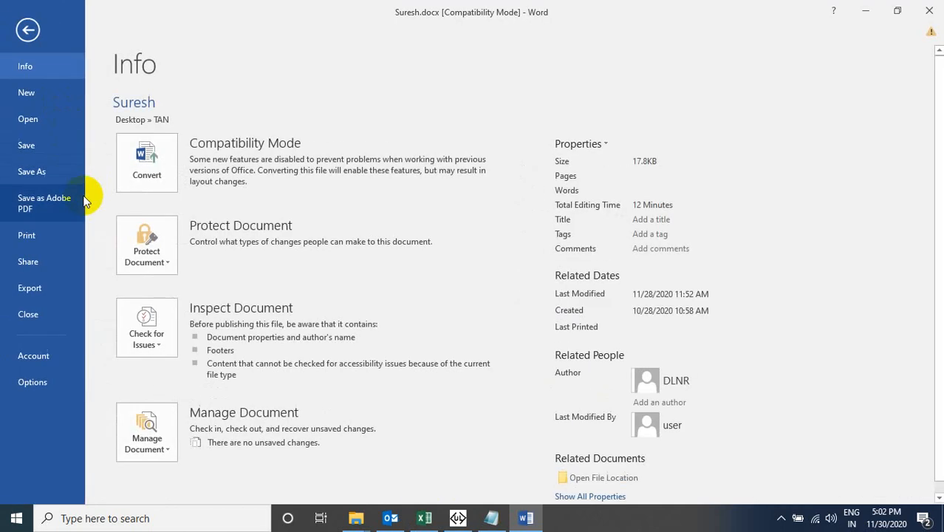
click(49, 173)
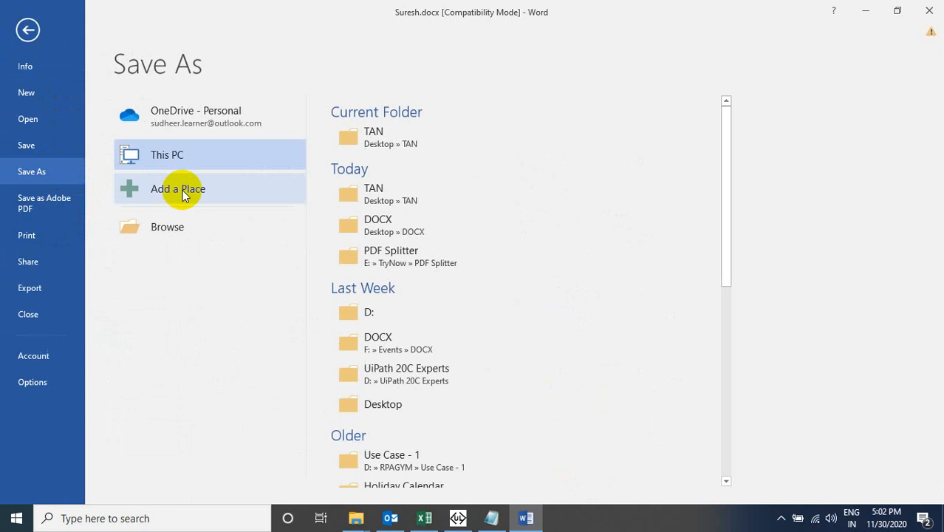
click(209, 221)
scroll(96, 192, down, 3)
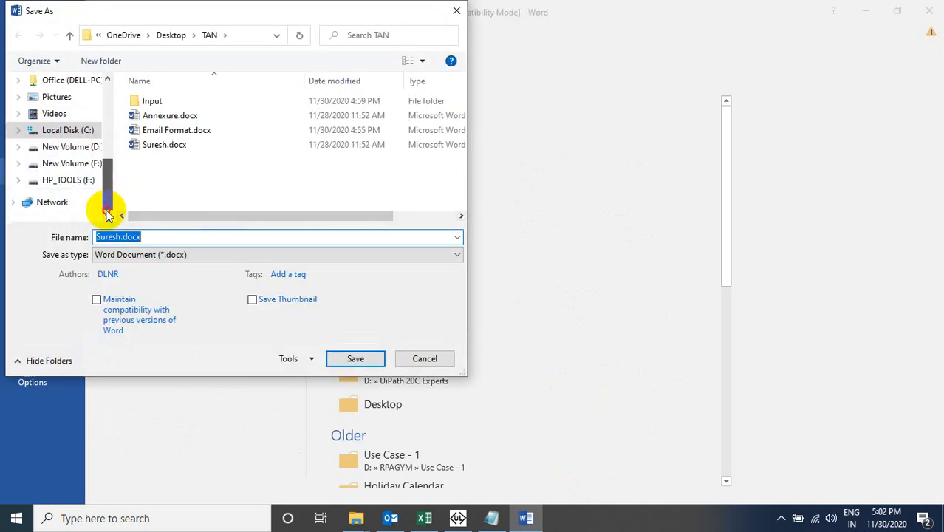
click(88, 180)
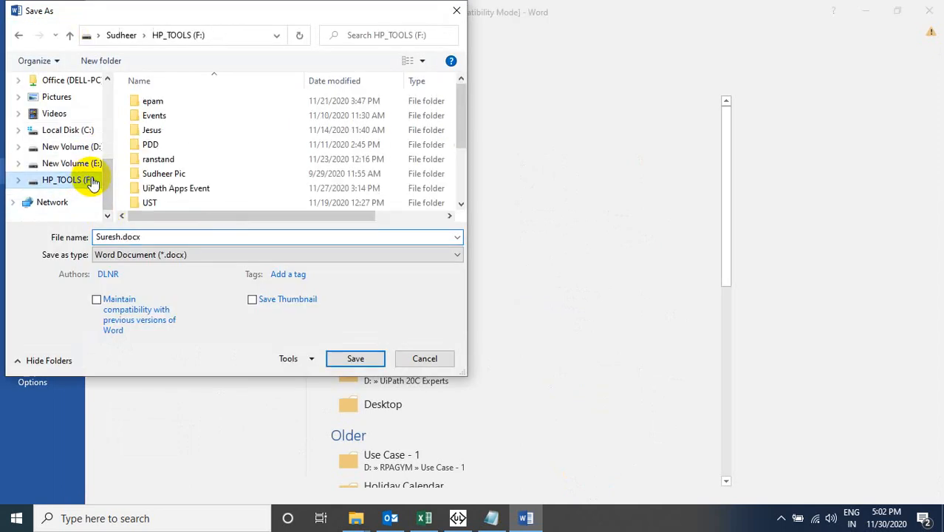
click(80, 131)
scroll(82, 136, up, 3)
click(70, 118)
double_click(198, 96)
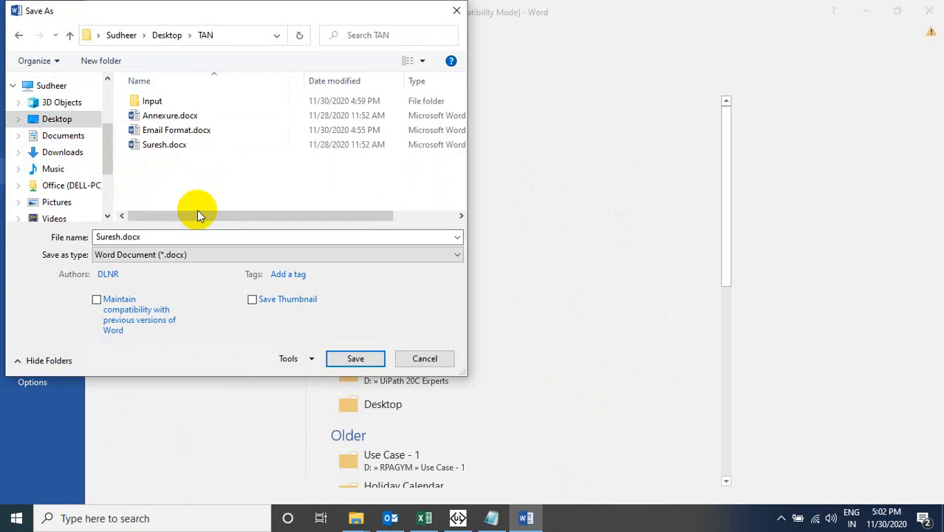
Set the file type to PDF (*.pdf) and save the letter under the existing customer-based file name
click(184, 255)
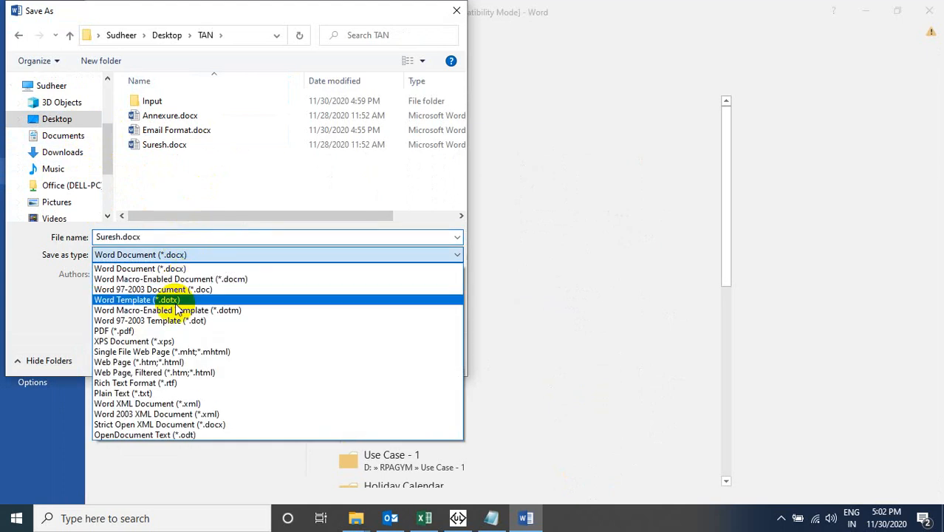
click(167, 338)
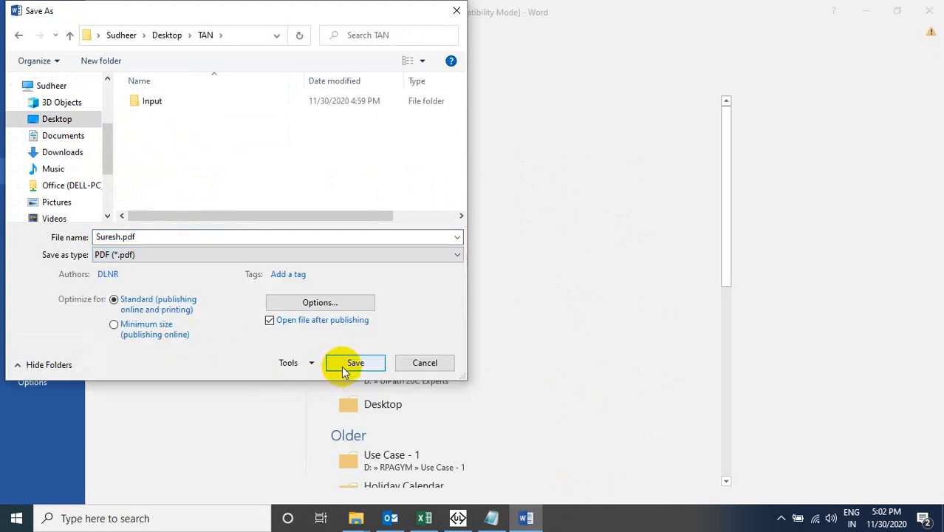
click(347, 371)
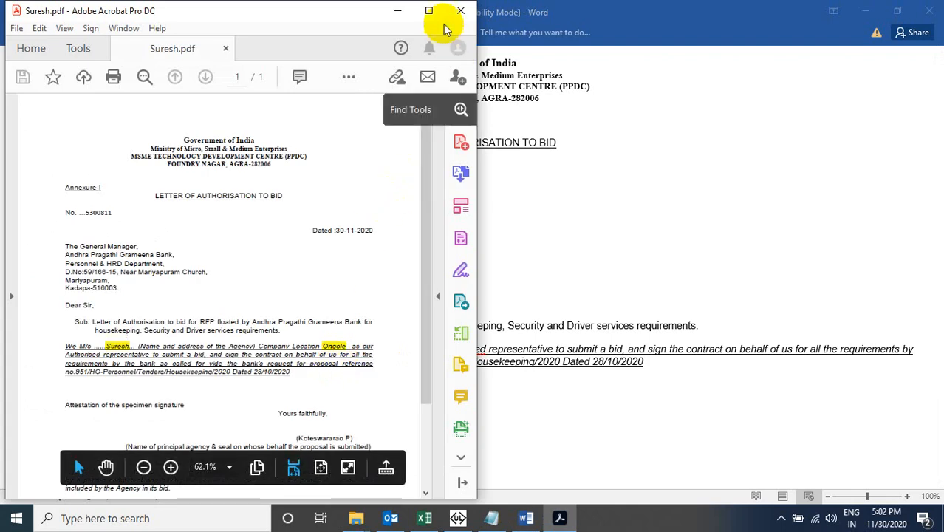
Check the letter in the exported PDF, and close both the PDF and the Word document, saving the document's changes
click(429, 11)
scroll(414, 288, down, 5)
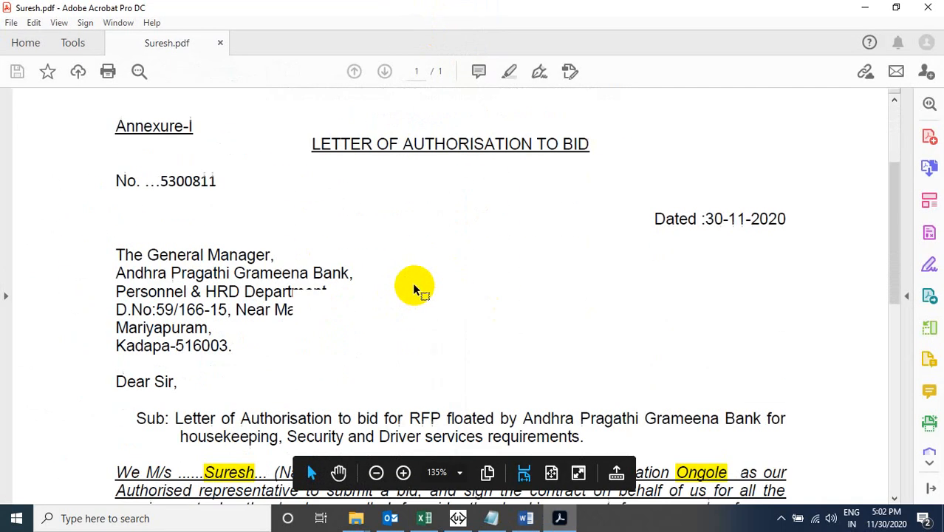
scroll(480, 339, up, 3)
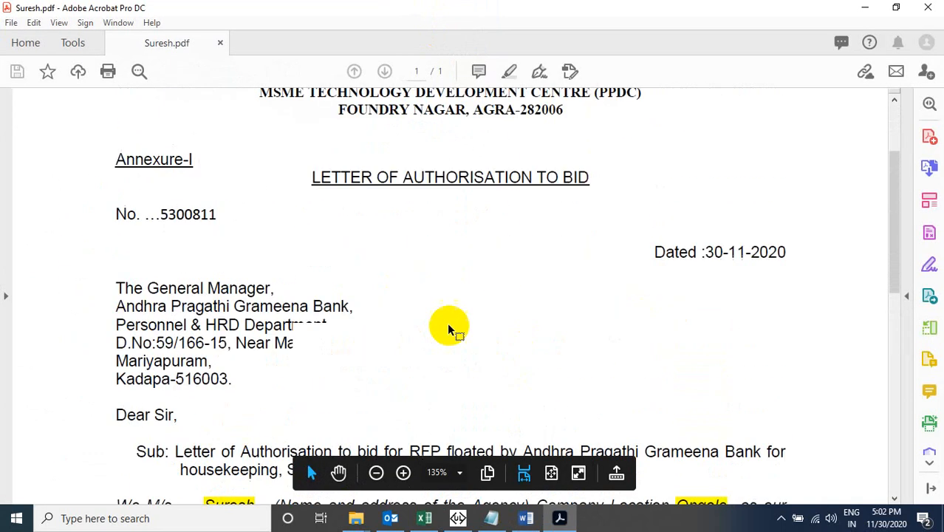
drag(705, 252, 584, 469)
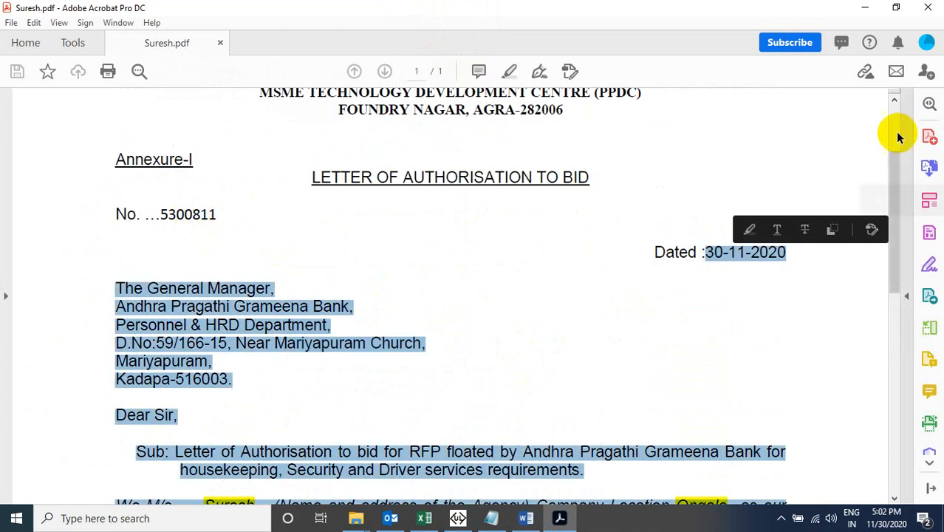
click(927, 8)
click(929, 14)
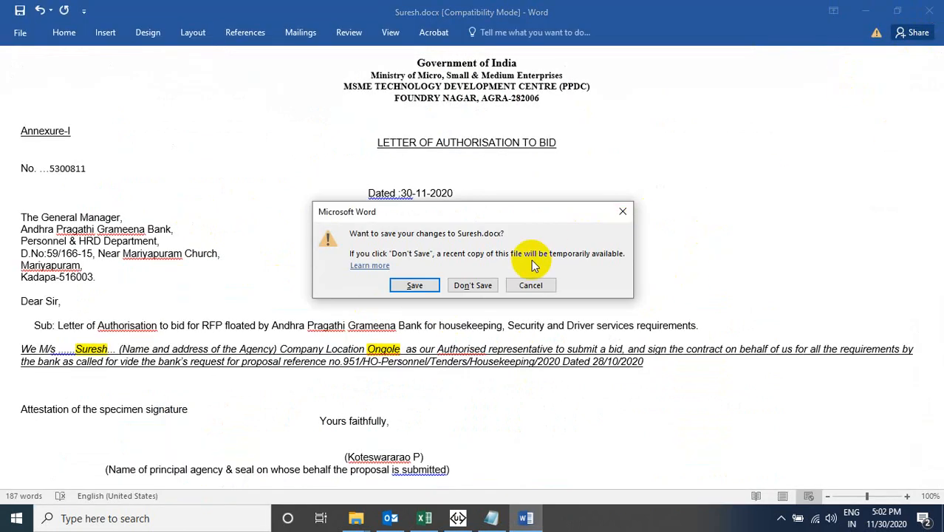
click(529, 283)
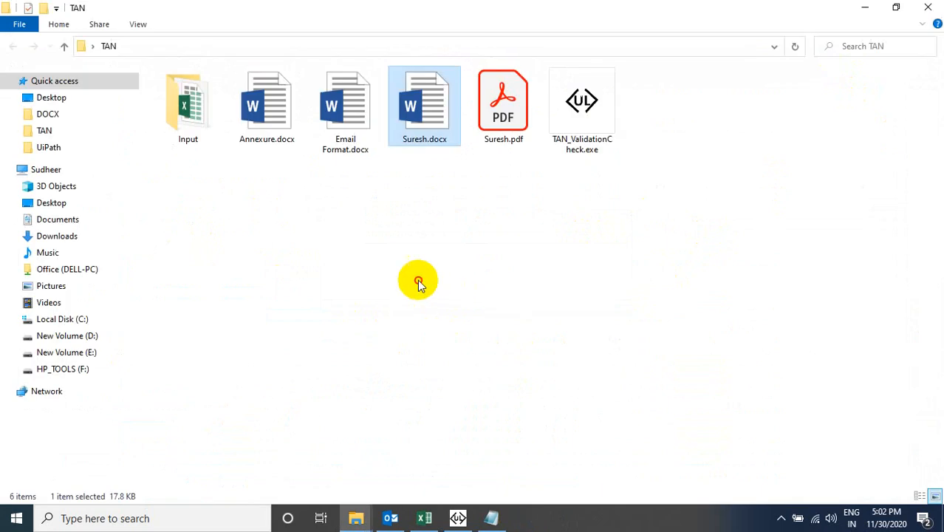
Select the first customer's email cell F2 in the TAN Requests workbook and create a new email in Outlook
click(507, 110)
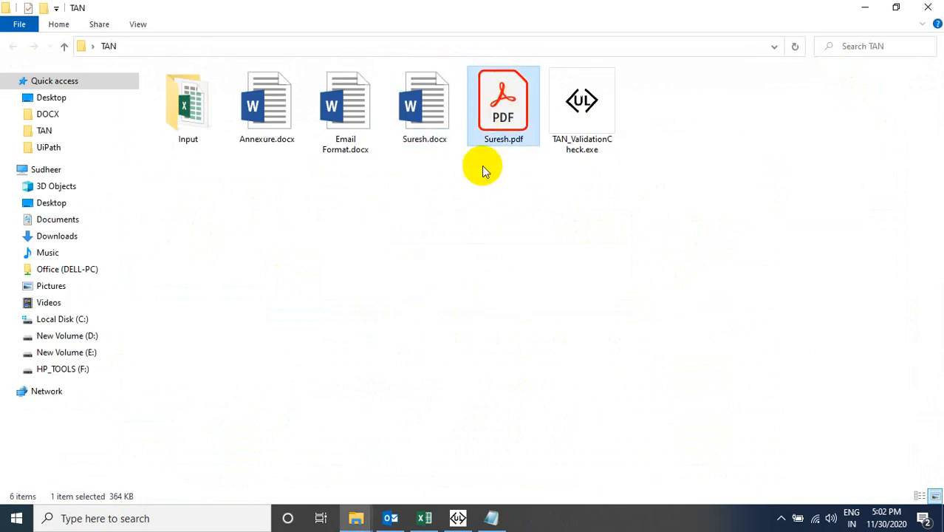
click(424, 517)
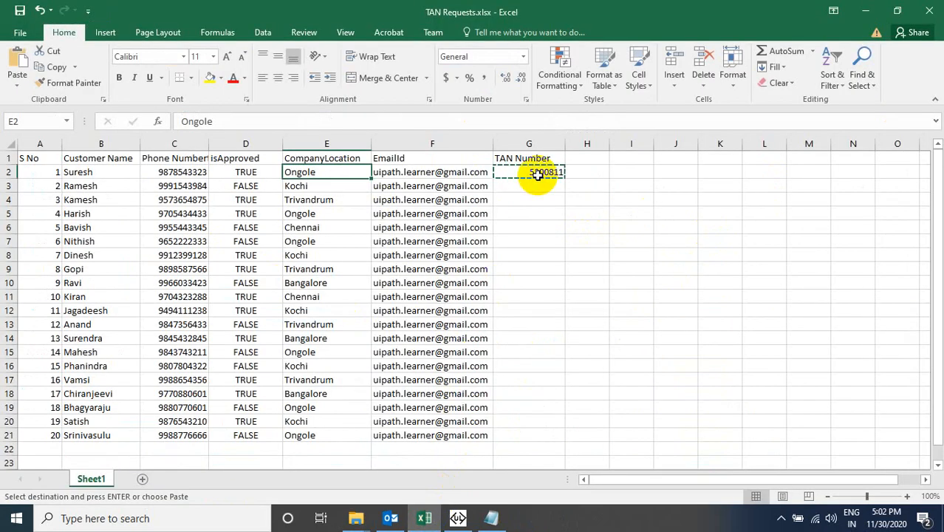
key(Escape)
click(454, 180)
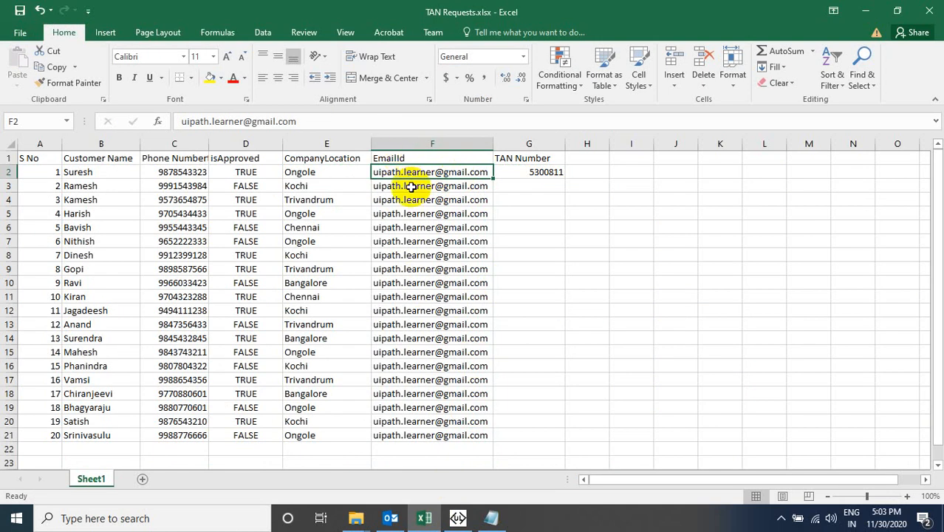
click(390, 517)
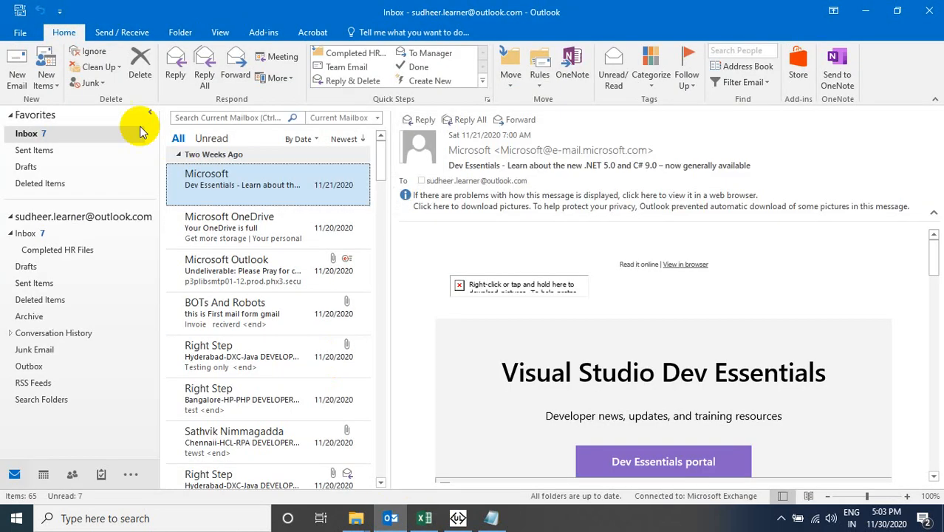
click(25, 69)
click(316, 302)
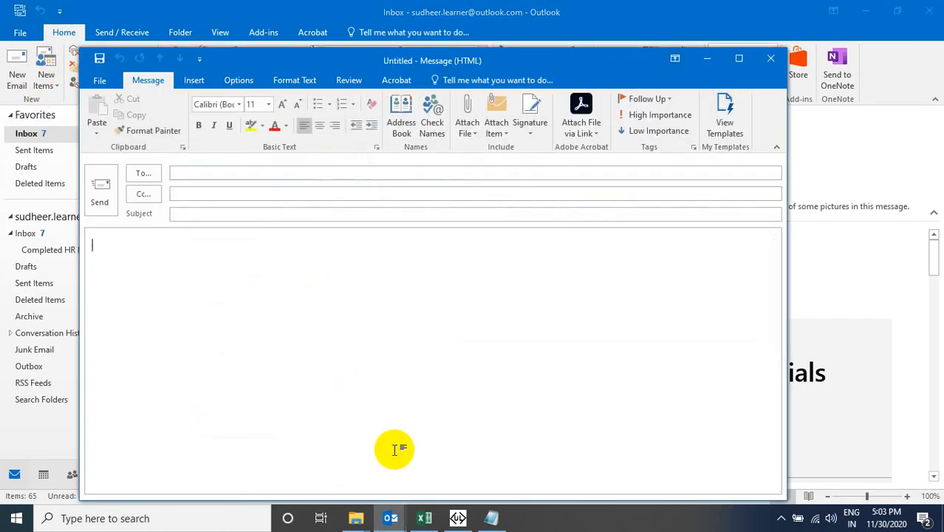
Try to attach the customer's PDF from the TAN folder to the email, sending it as an Adobe Document Cloud link
click(357, 517)
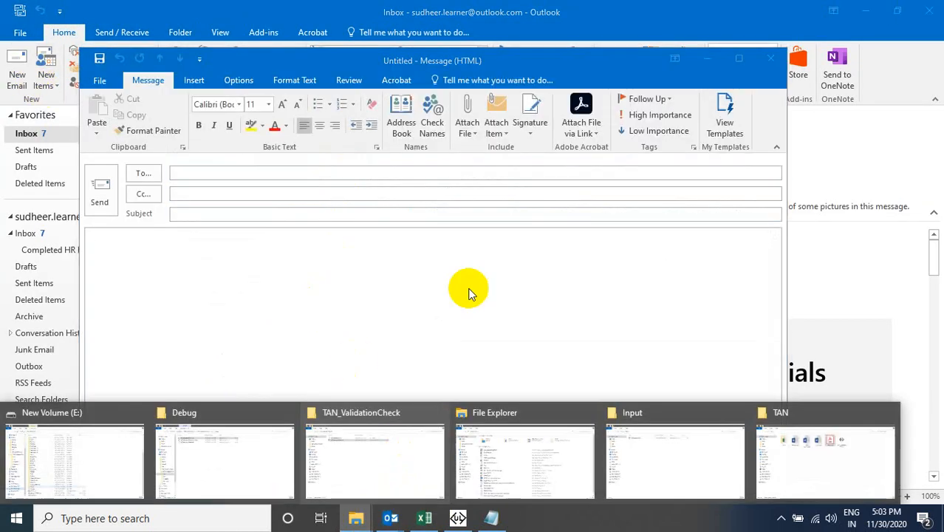
click(755, 446)
drag(517, 129, 464, 375)
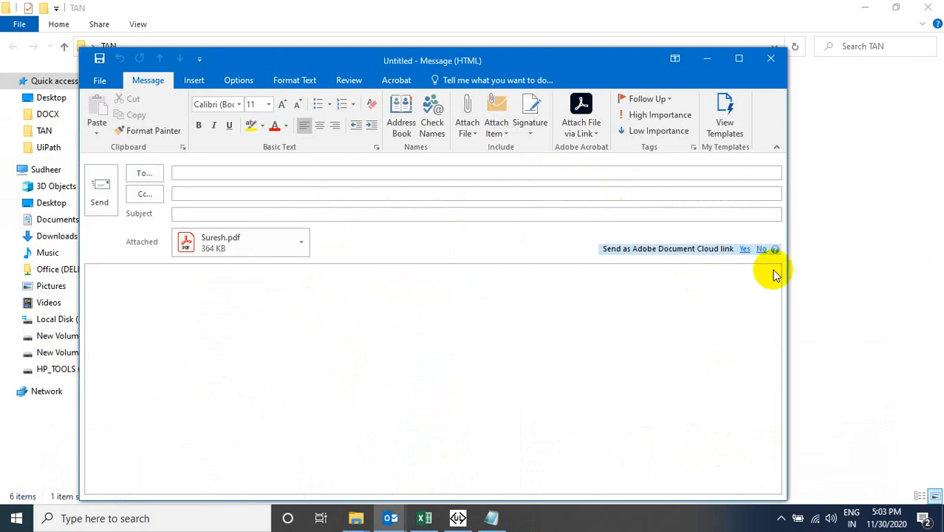
click(746, 249)
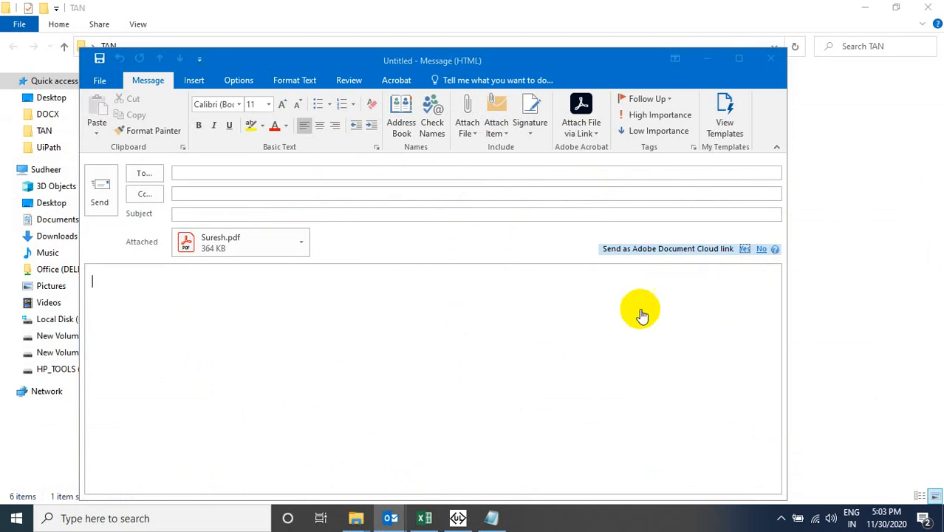
Copy the full message template from Email Format.docx in the TAN folder and replace the entire email body with it
click(837, 308)
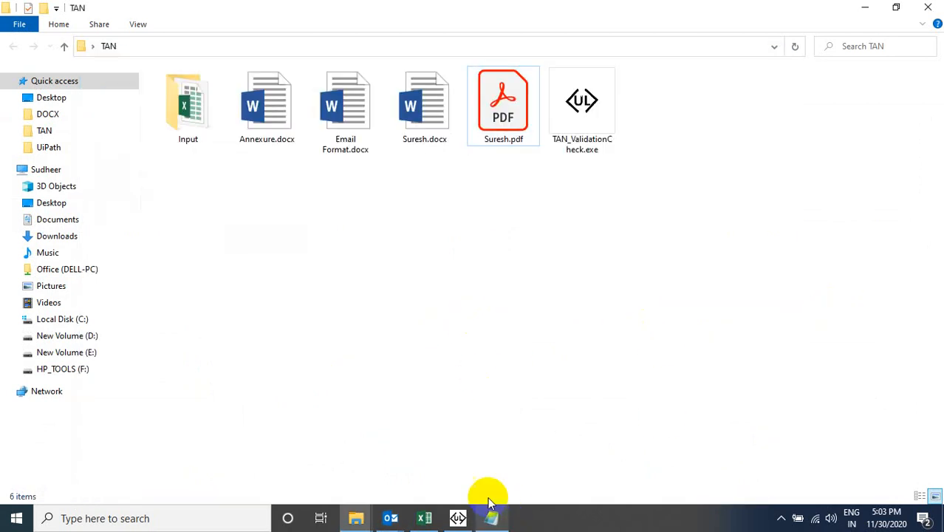
double_click(357, 115)
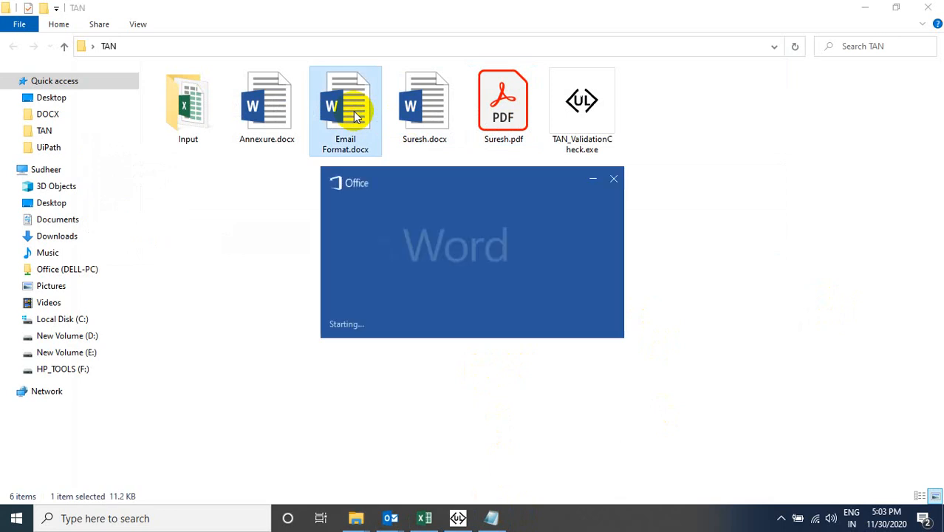
drag(133, 237, 13, 104)
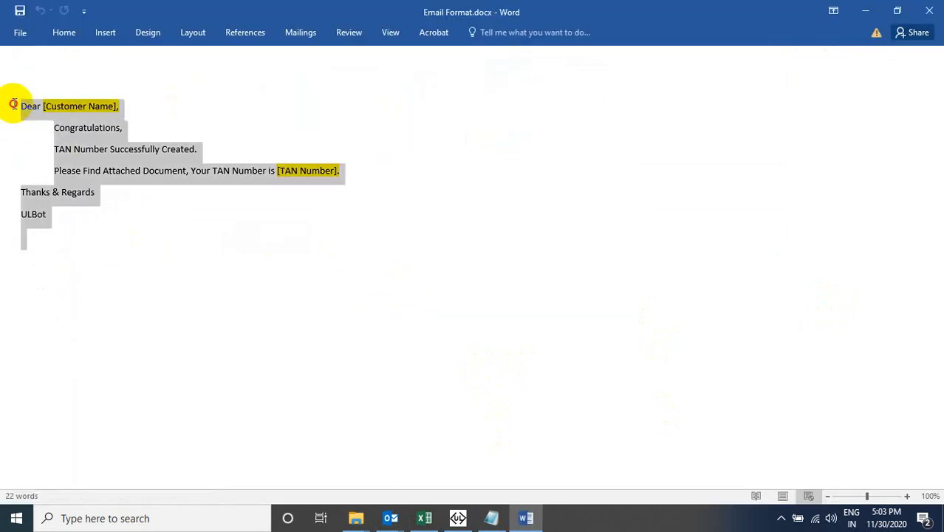
click(390, 517)
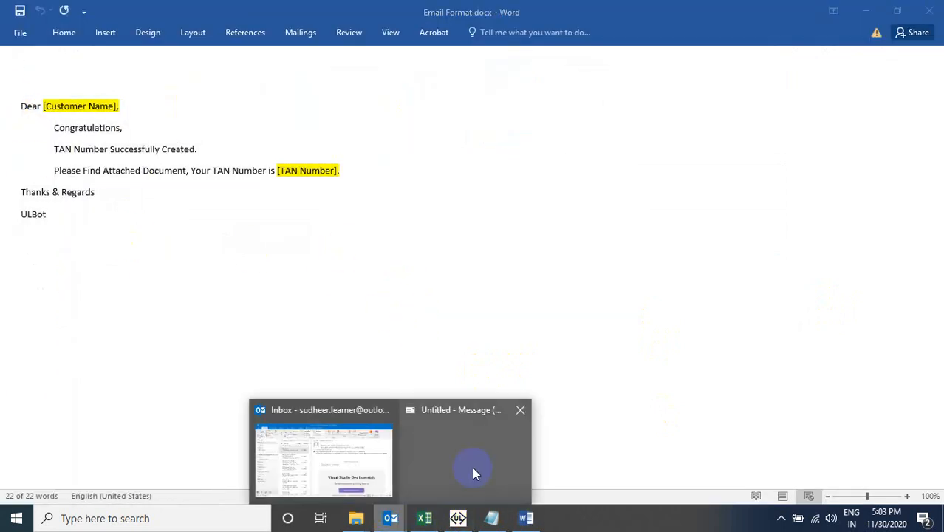
click(472, 466)
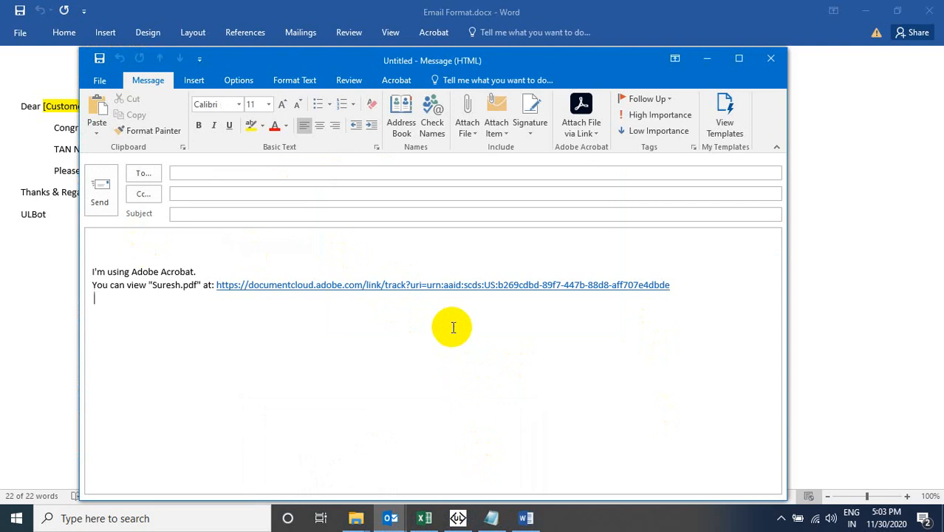
key(ctrl+a)
key(Delete)
key(ctrl+v)
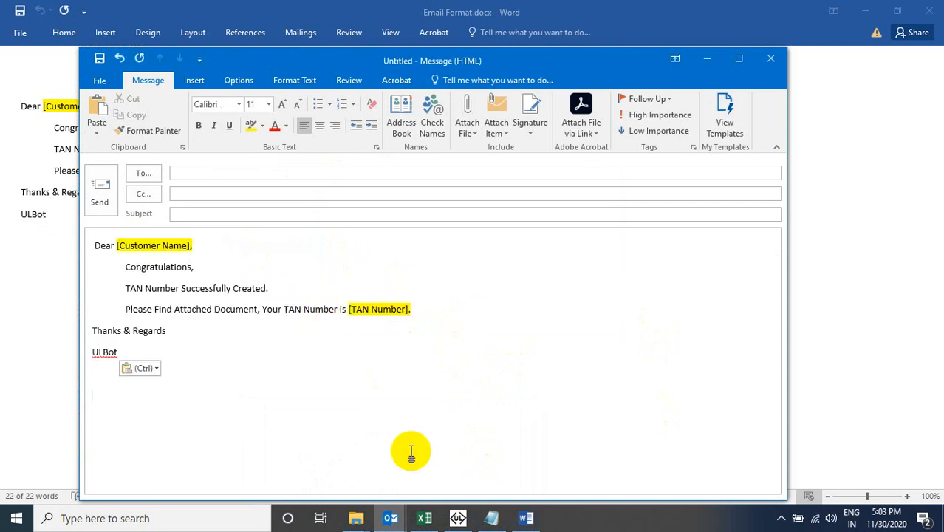
Attach the customer's PDF from the TAN folder to the open Outlook email
click(358, 518)
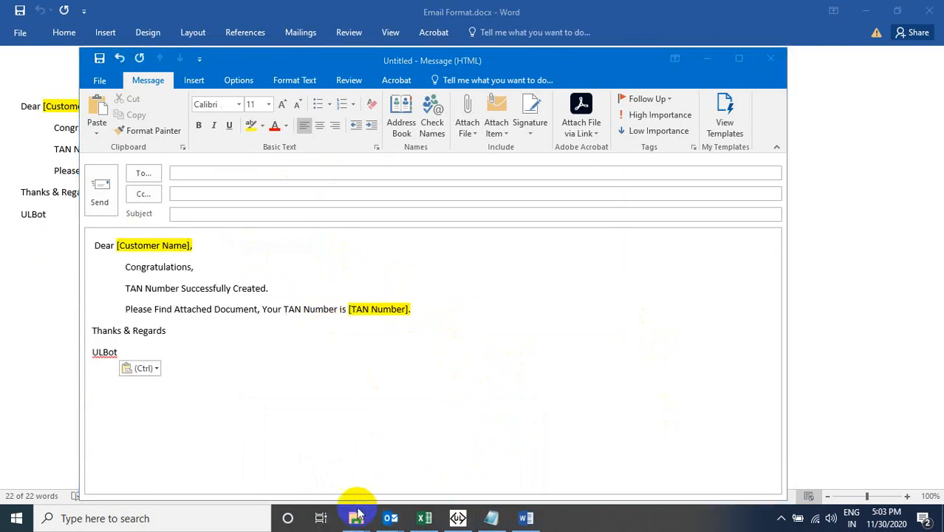
click(664, 452)
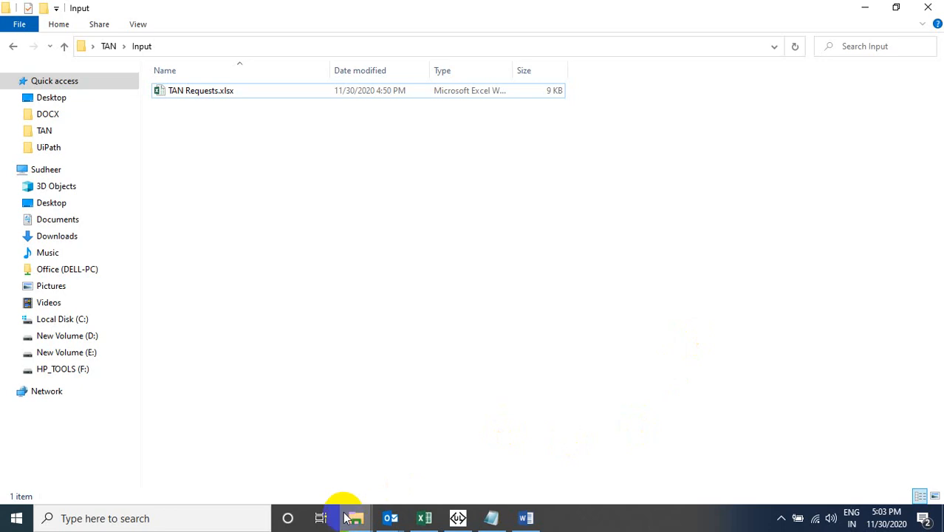
mouse_move(347, 519)
click(783, 458)
drag(504, 102, 418, 323)
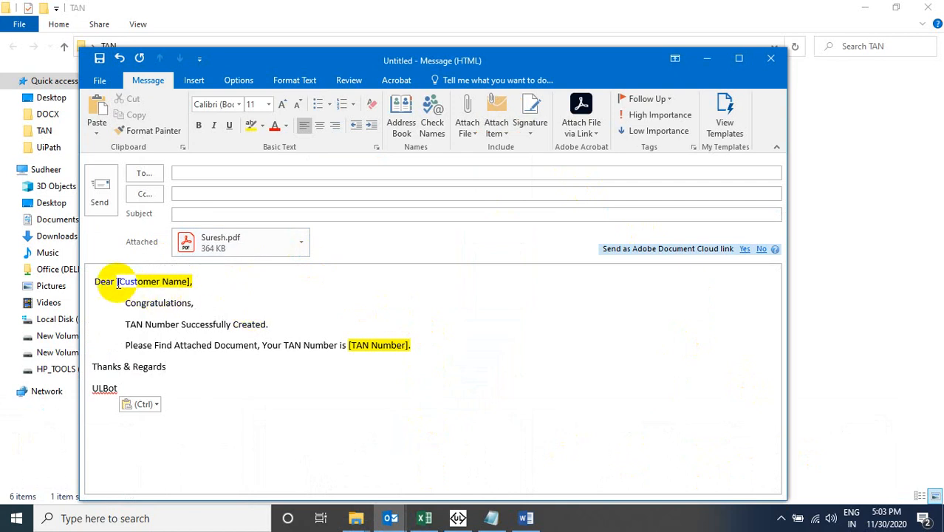
Replace the [Customer Name] placeholder with the customer's name and [TAN Number] with the value copied from cell G2 of TAN Requests.xlsx
drag(117, 283, 193, 282)
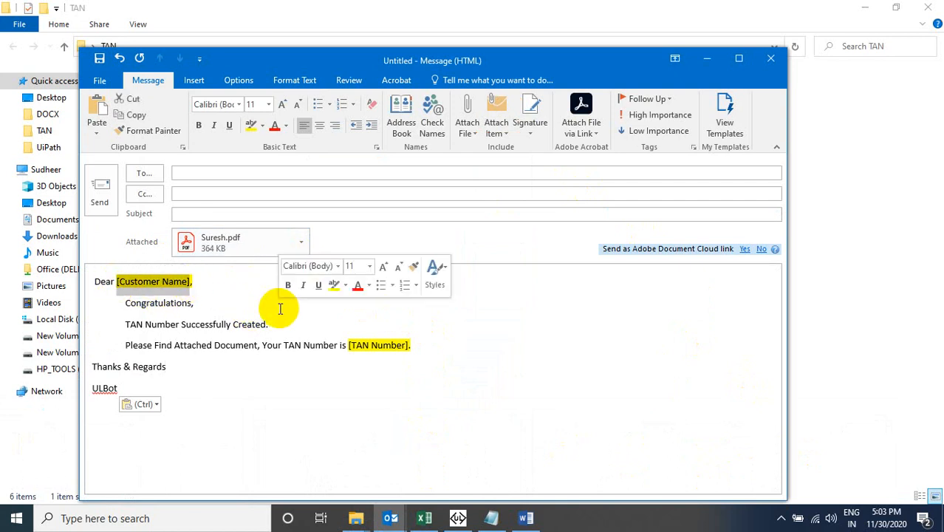
text(Suresh)
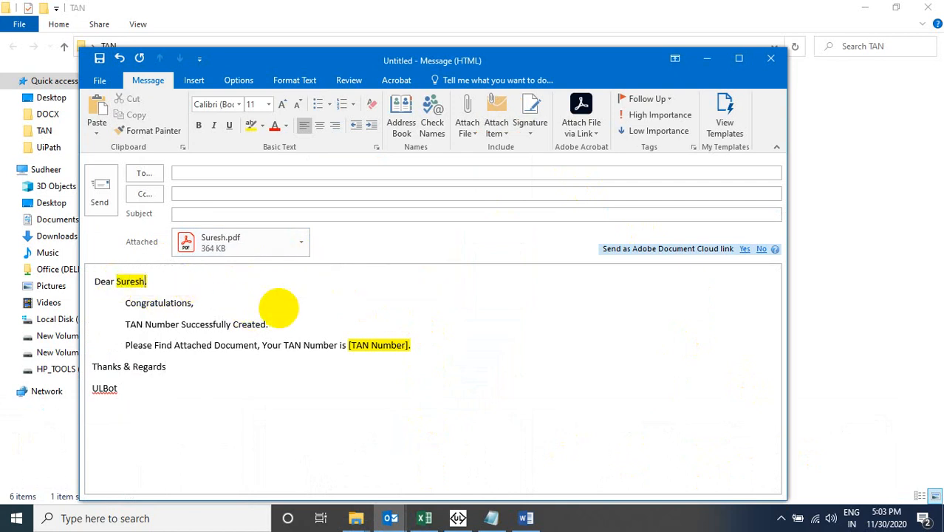
click(424, 517)
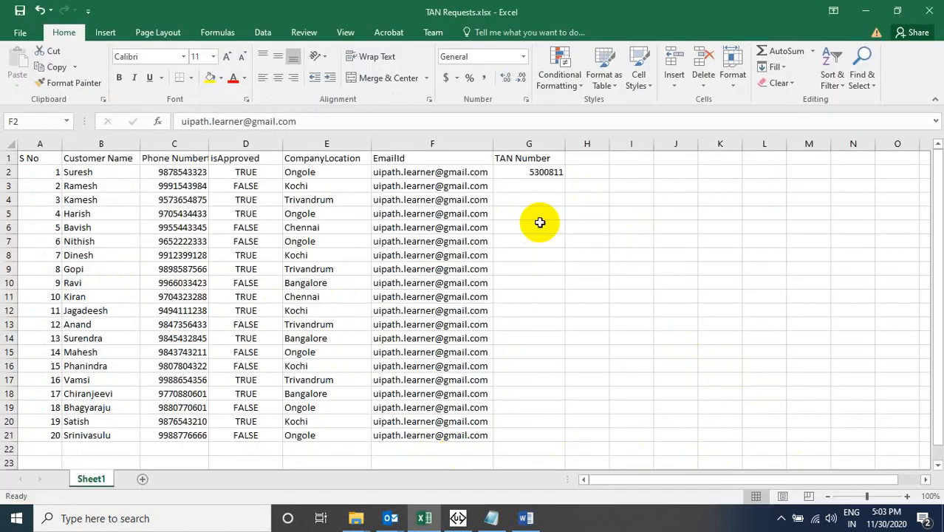
click(539, 175)
key(ctrl+c)
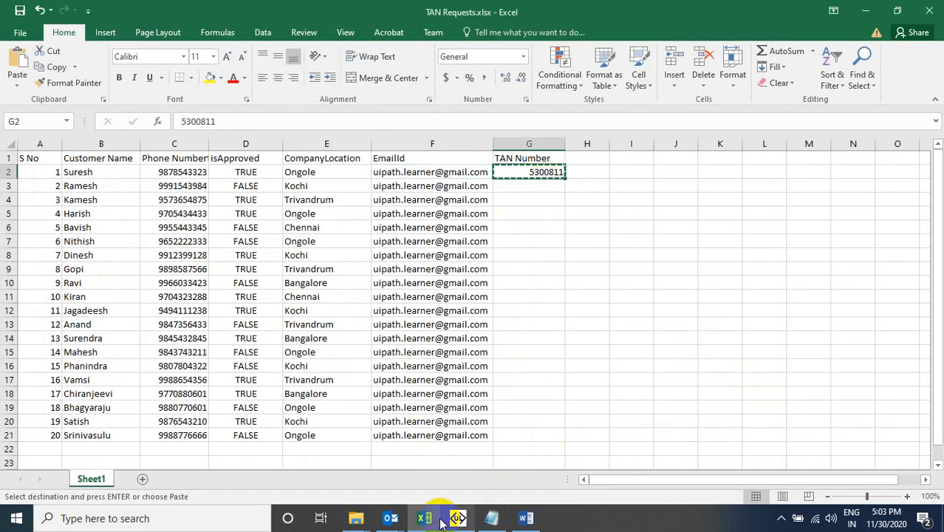
click(390, 518)
double_click(378, 347)
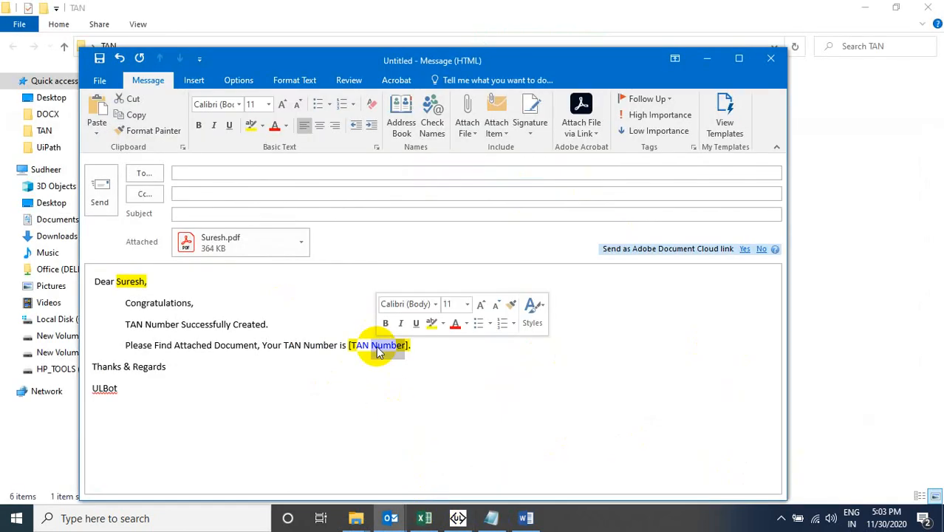
key(Delete)
key(Delete)
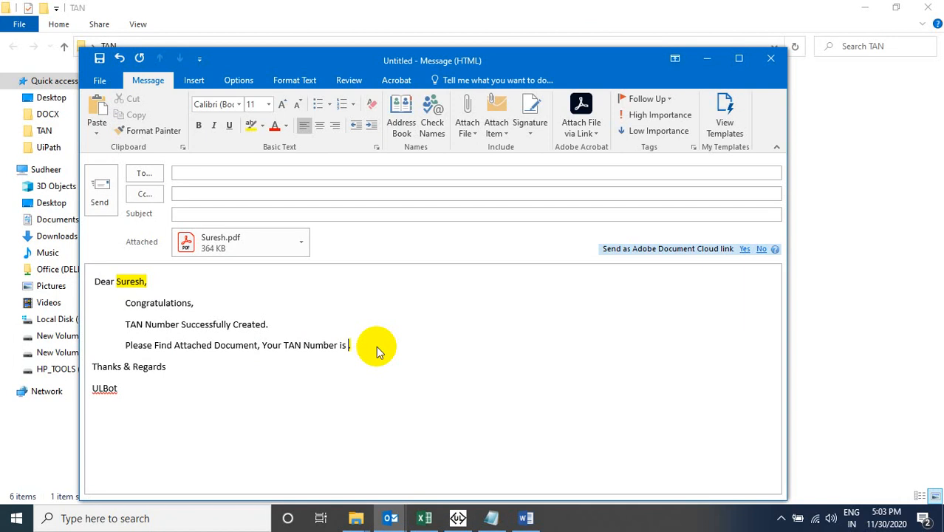
key(ctrl+v)
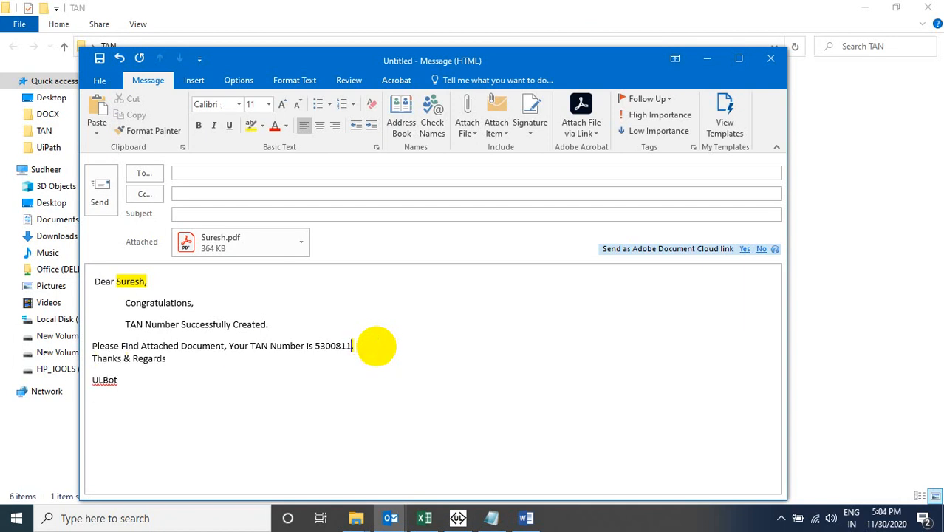
Copy the first customer's email address from cell F2 of TAN Requests.xlsx into the email's recipient field
click(424, 517)
click(480, 176)
key(ctrl+c)
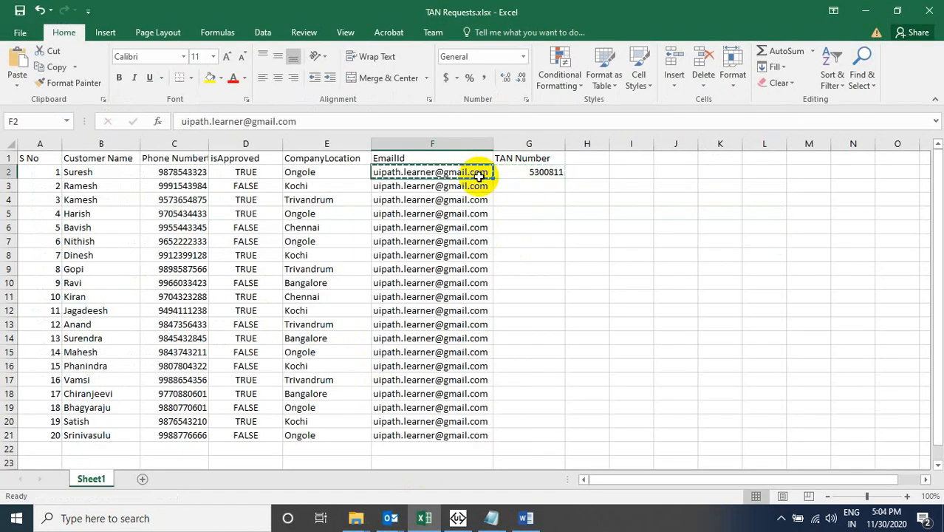
click(436, 520)
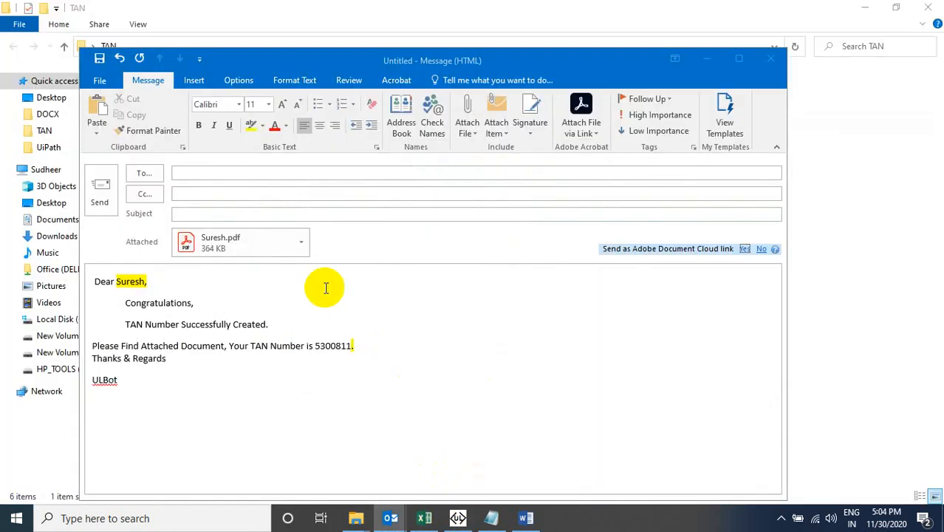
click(264, 175)
key(ctrl+v)
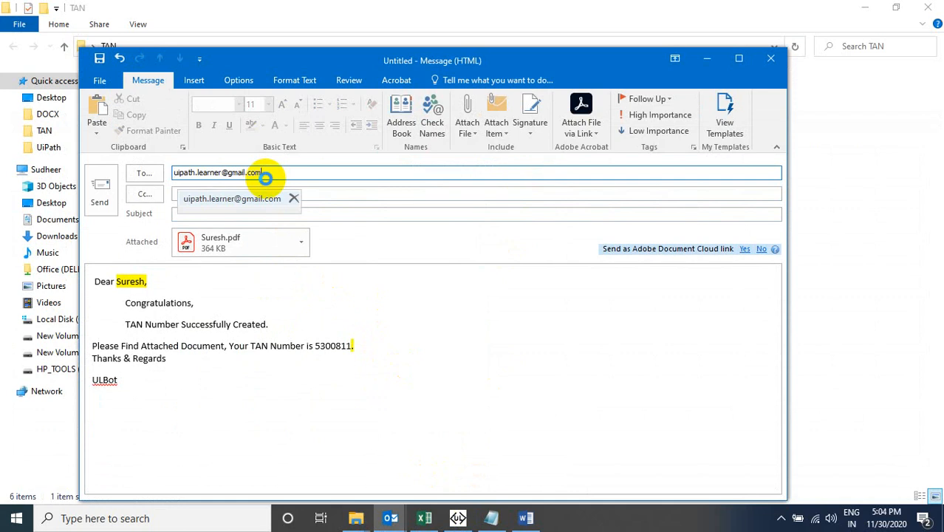
Set the email's subject to "TAN Number Generated Successfully" and send the email
click(367, 213)
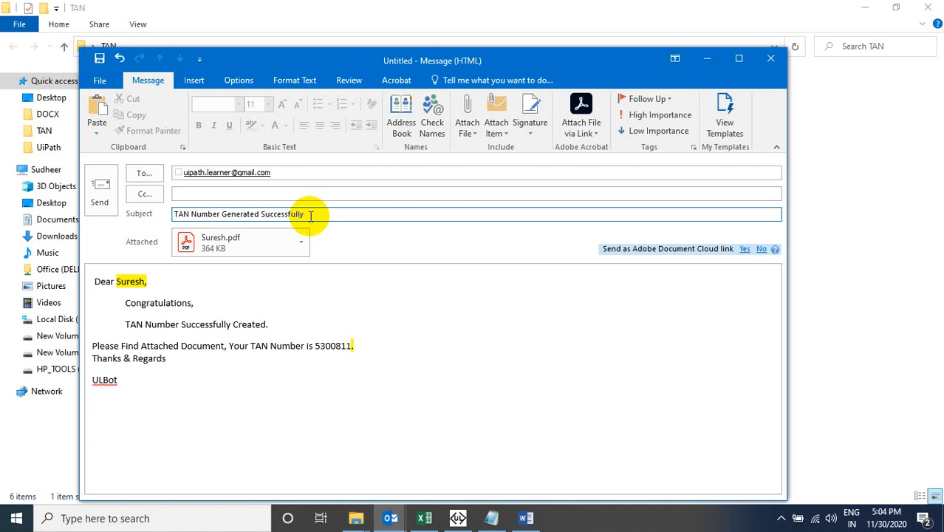
click(365, 309)
click(109, 199)
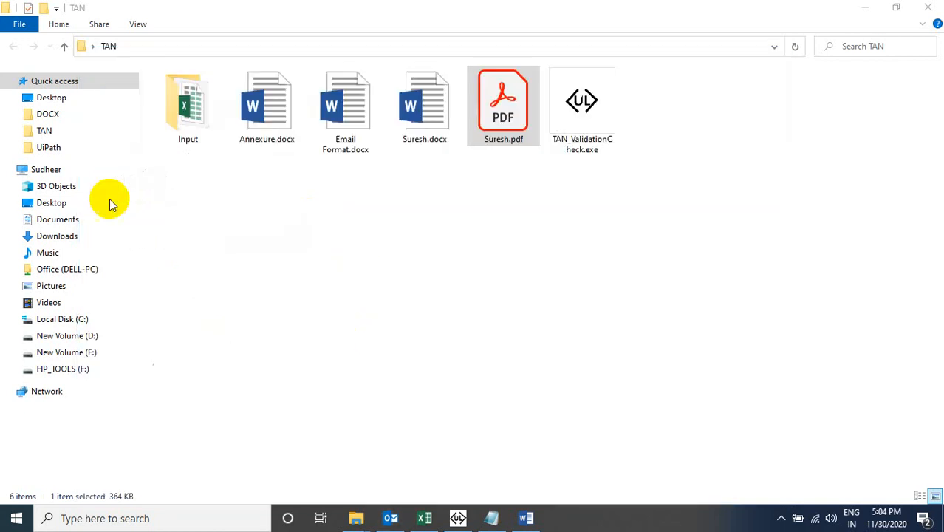
Review the first customer's row, including the TAN number, in TAN Requests.xlsx and the matching submission in the TAN application
click(421, 521)
click(9, 172)
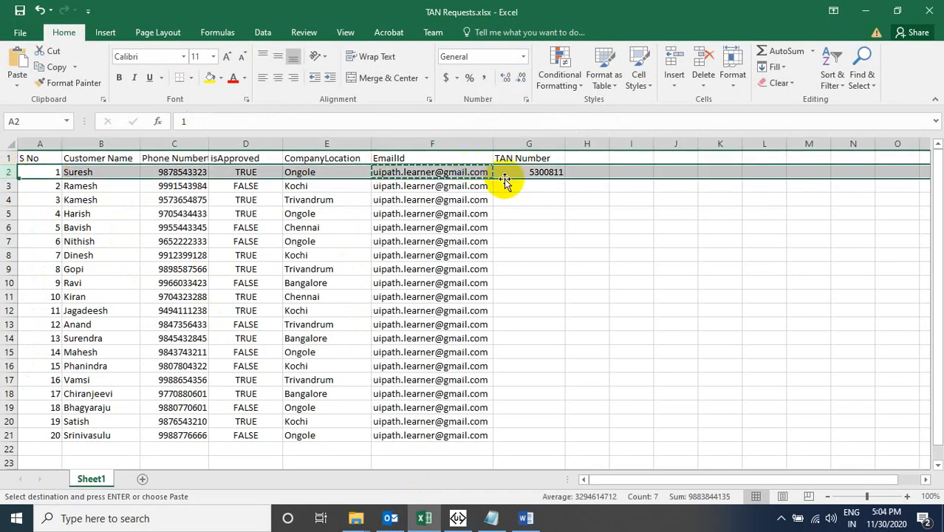
click(550, 172)
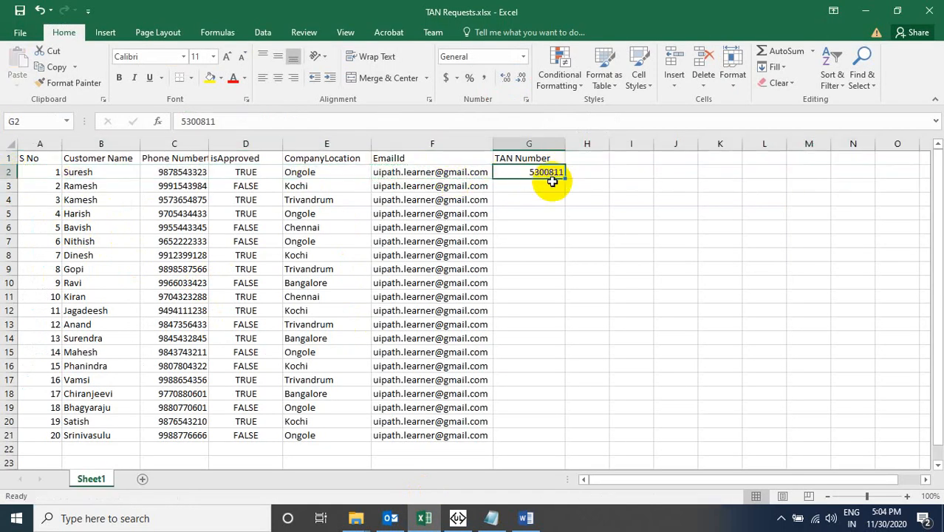
click(8, 171)
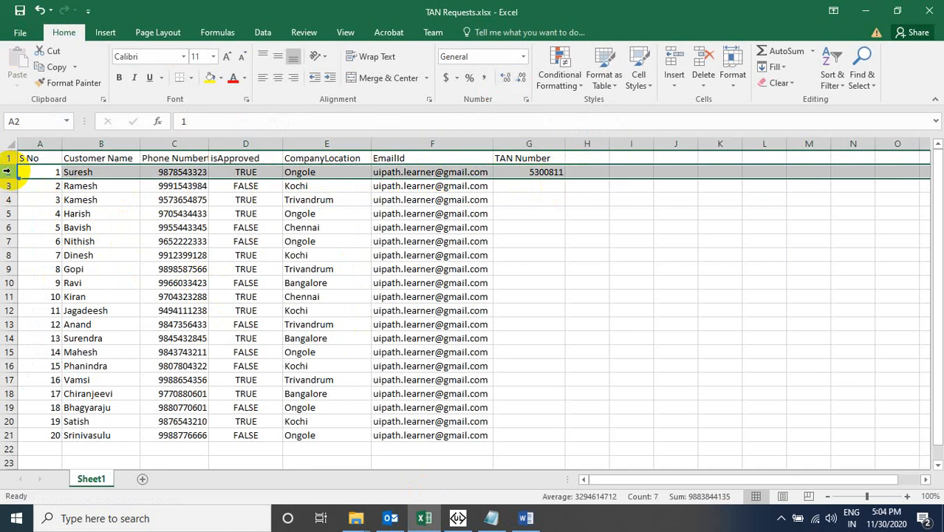
click(47, 172)
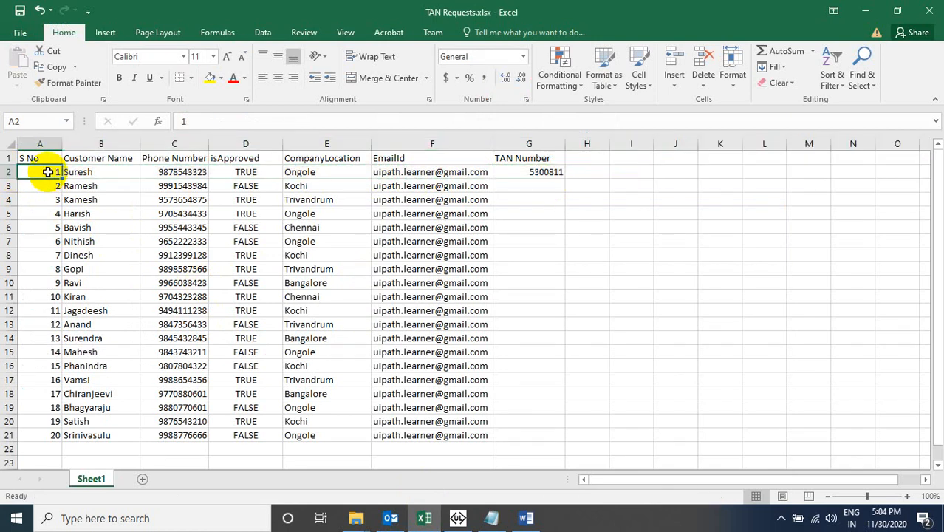
drag(54, 172, 547, 172)
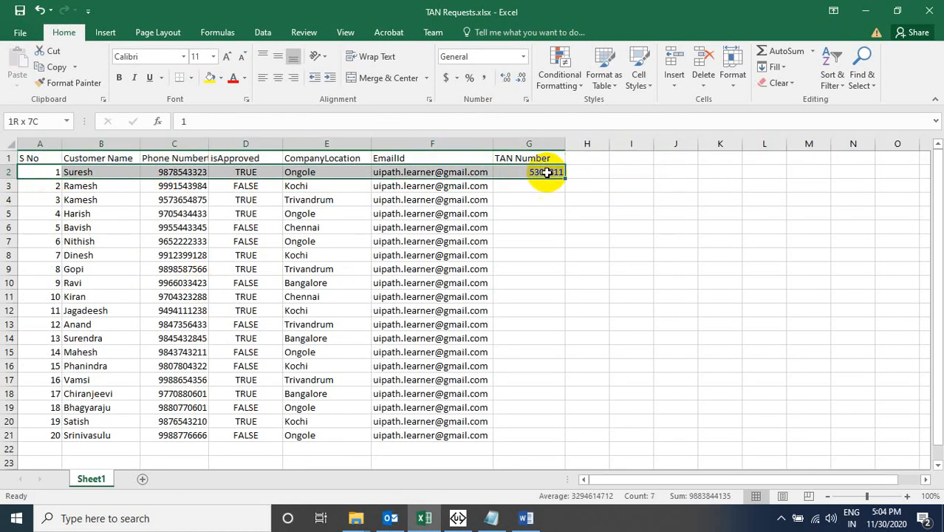
click(457, 518)
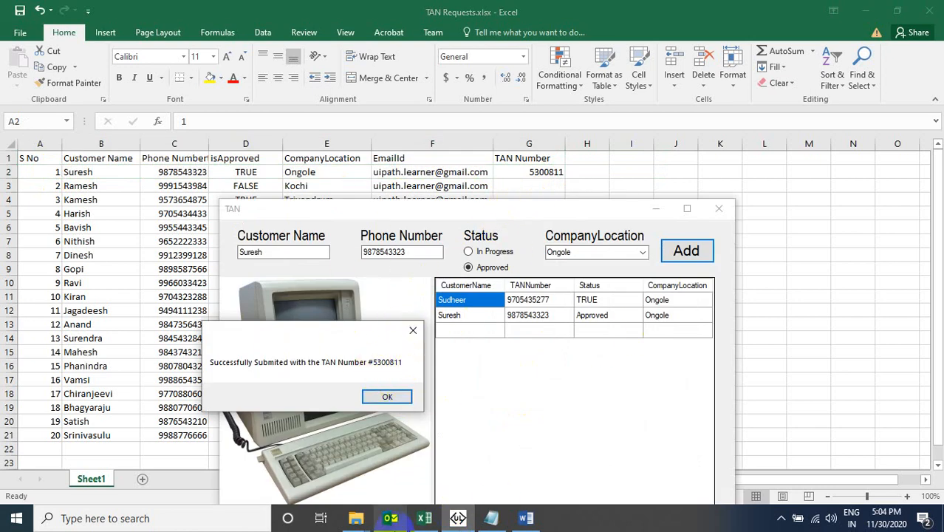
Open the customer's PDF from the TAN folder, check its TAN number, date, customer name and company location, and close it
mouse_move(356, 517)
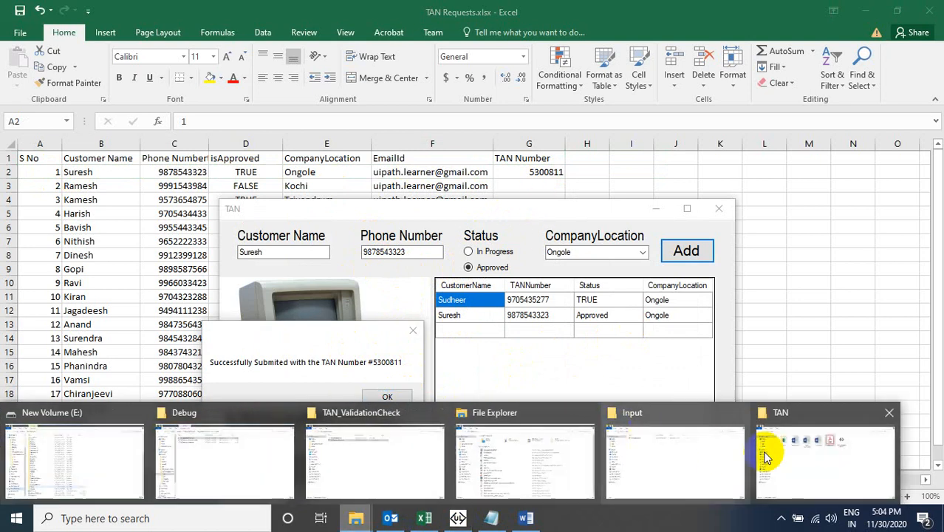
click(773, 449)
double_click(513, 120)
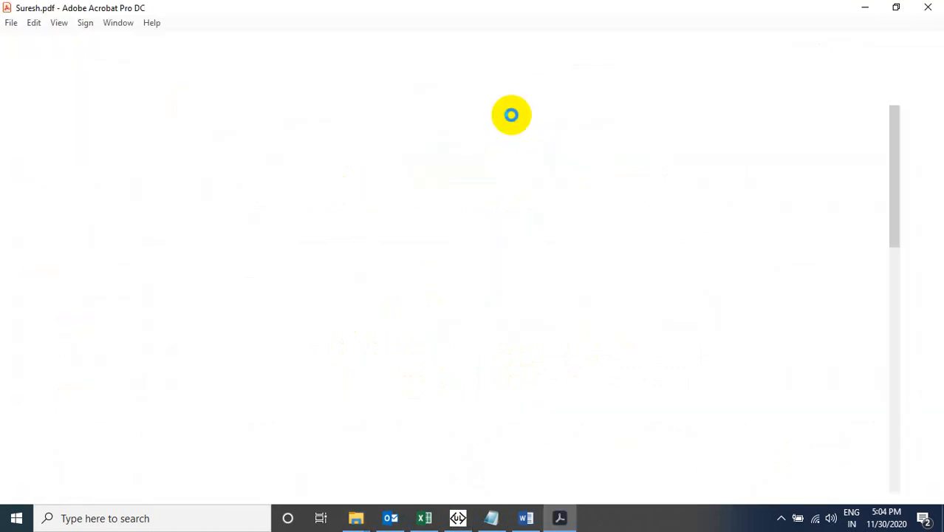
scroll(508, 262, down, 5)
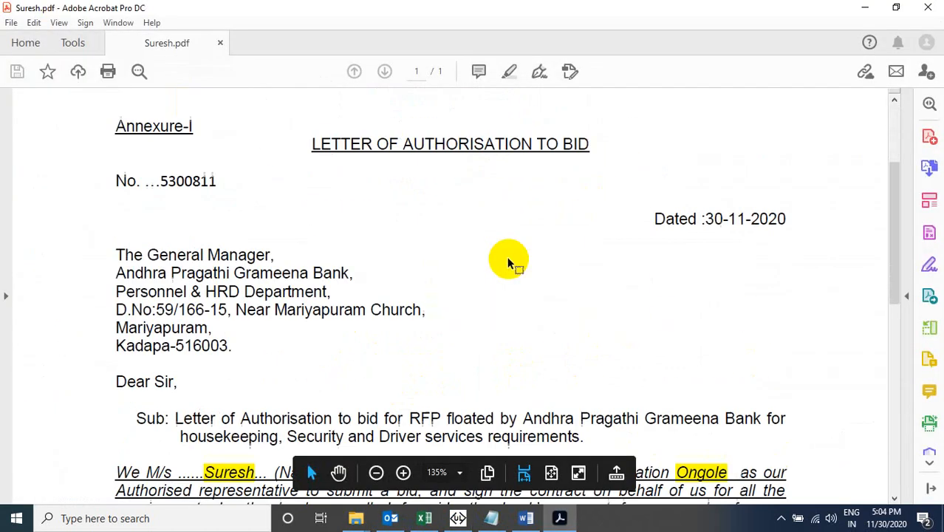
scroll(508, 262, up, 3)
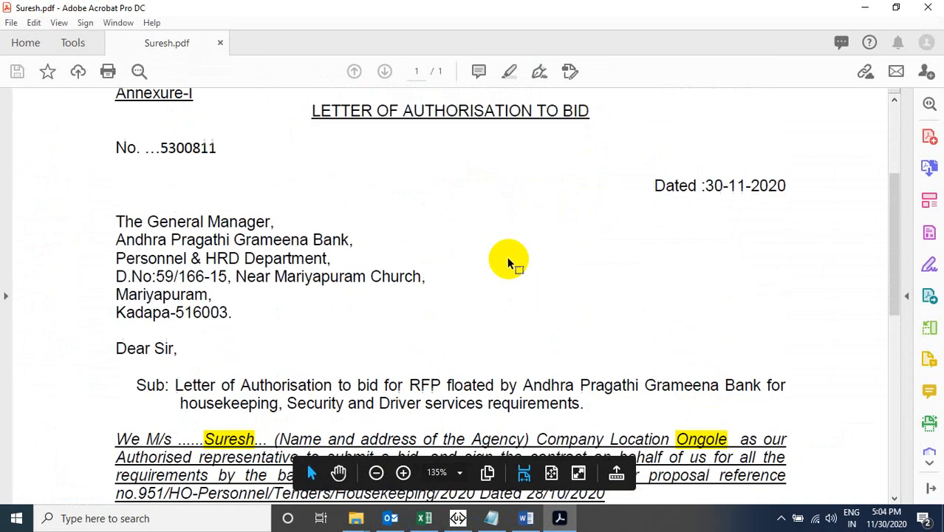
double_click(196, 148)
click(720, 186)
double_click(720, 186)
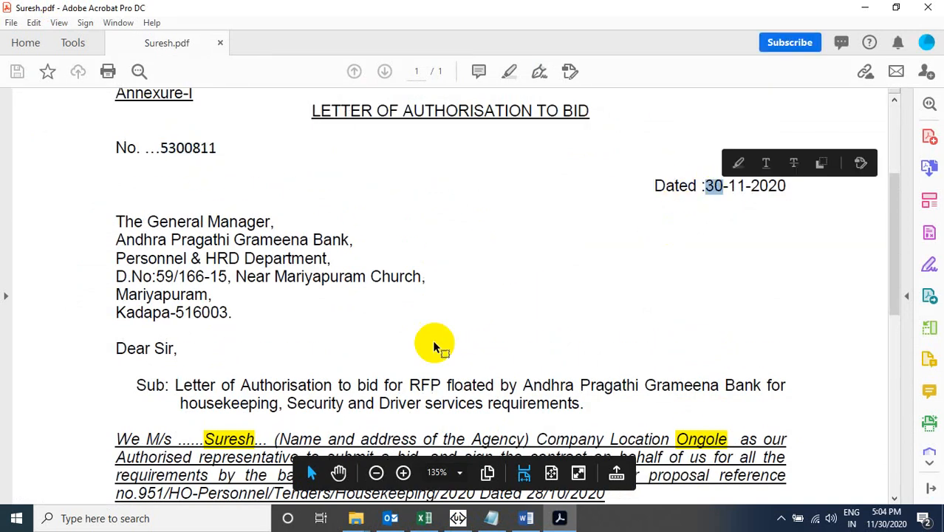
double_click(229, 439)
double_click(698, 439)
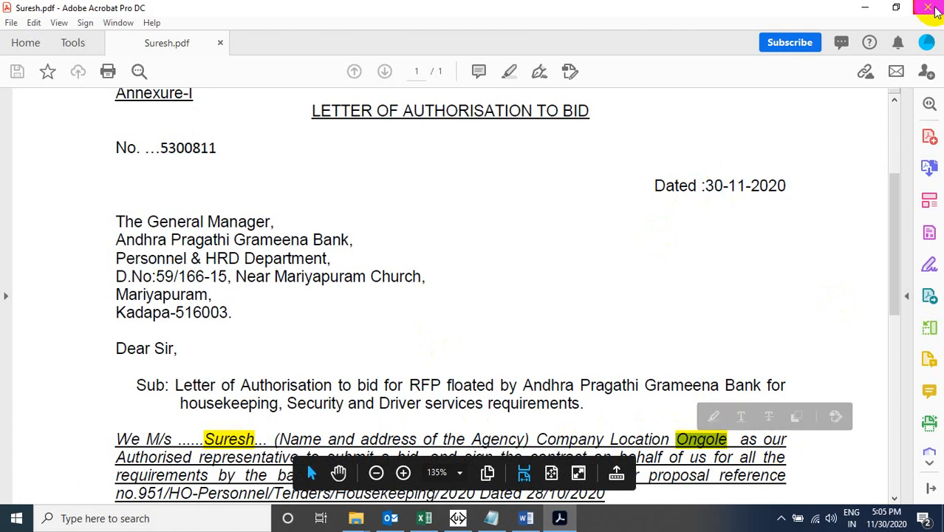
click(927, 7)
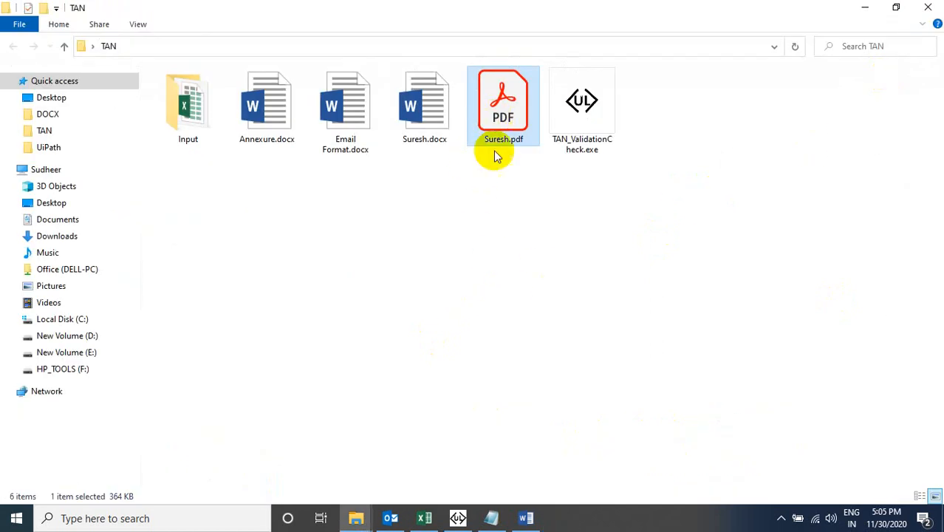
Delete the customer's Word document from the TAN folder, keeping the PDF
click(441, 124)
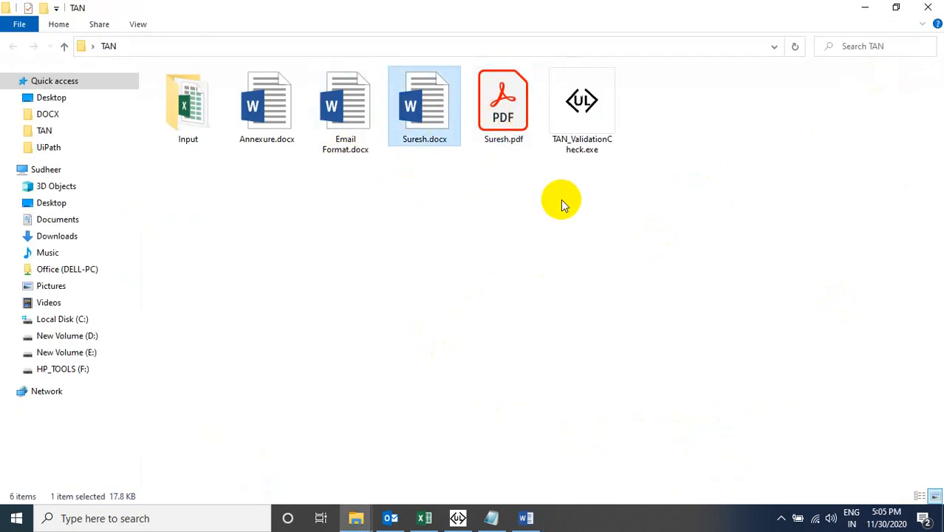
key(Delete)
click(443, 118)
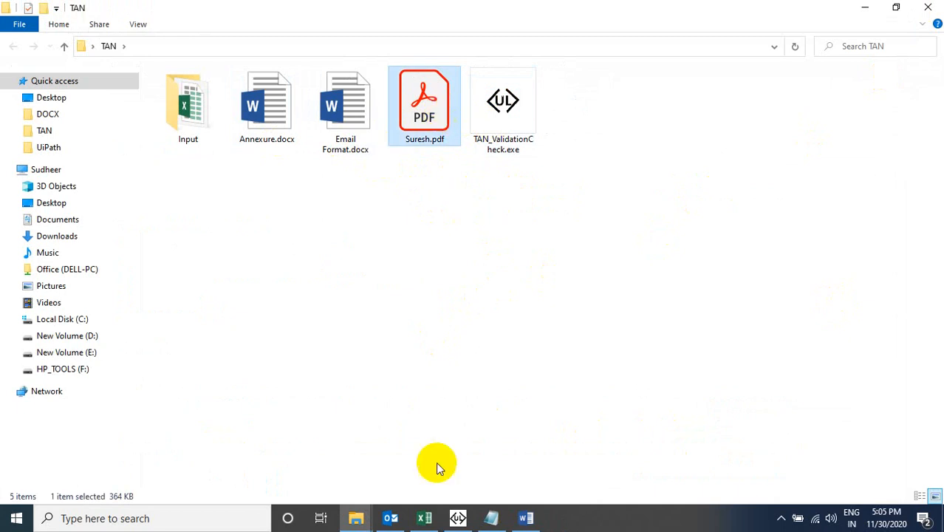
Check the sent TAN email and its PDF attachment in Outlook's Sent Items folder
click(390, 518)
click(102, 151)
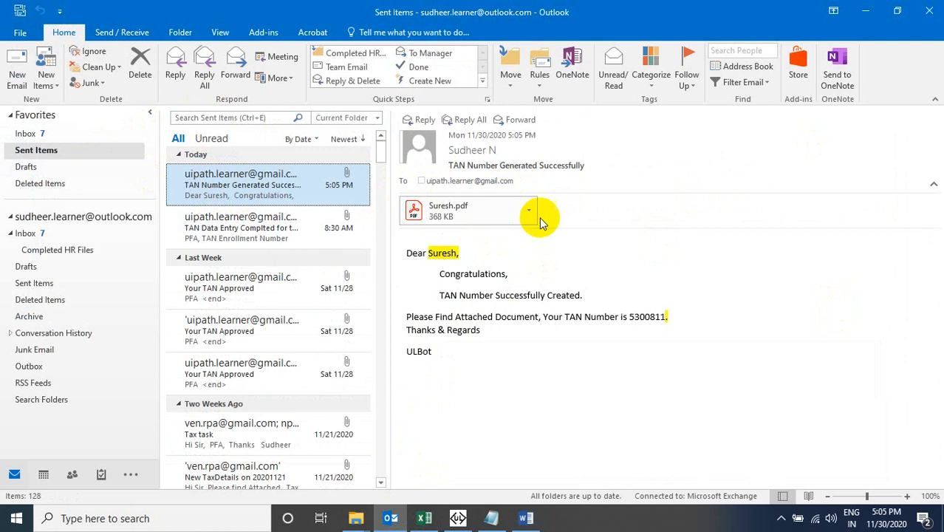
Review the remaining customer rows and the TAN Number column in TAN Requests.xlsx alongside the first customer's row
click(424, 517)
drag(40, 185, 485, 177)
drag(51, 198, 371, 195)
drag(46, 215, 468, 422)
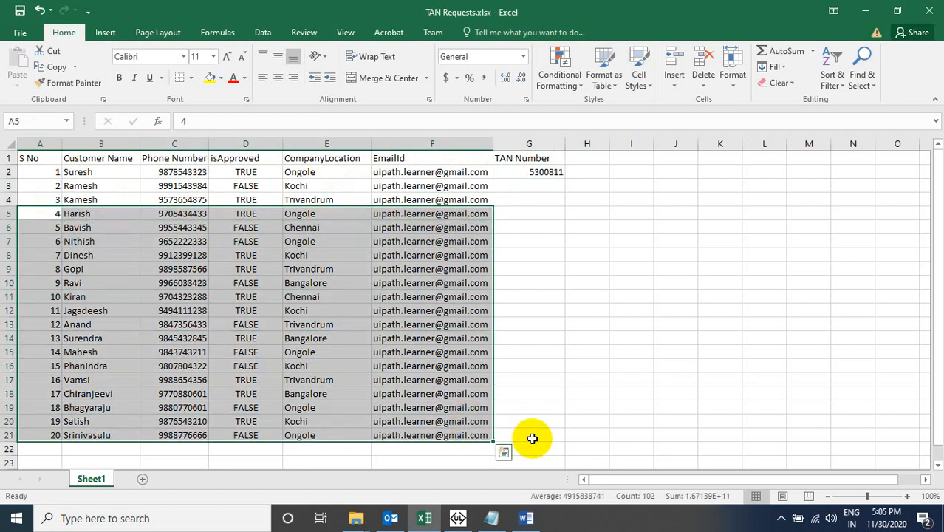
drag(533, 436, 534, 172)
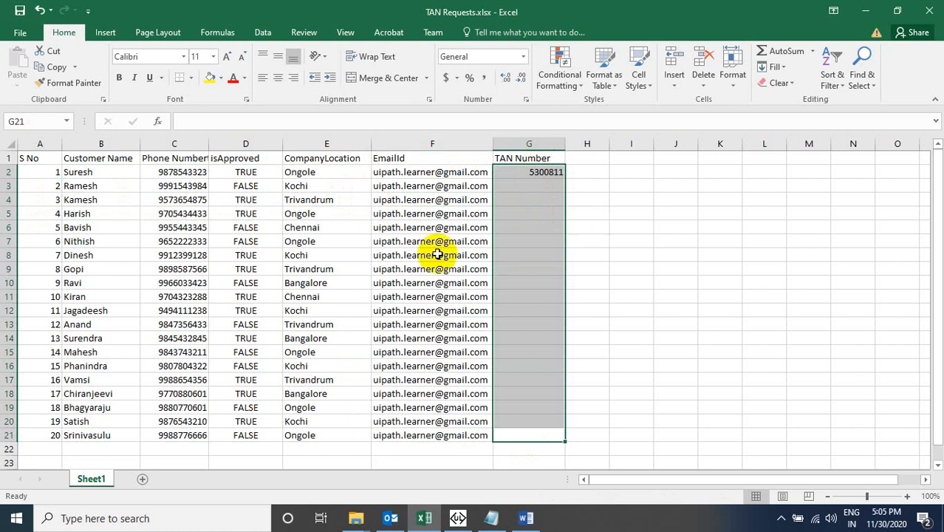
drag(40, 174, 510, 175)
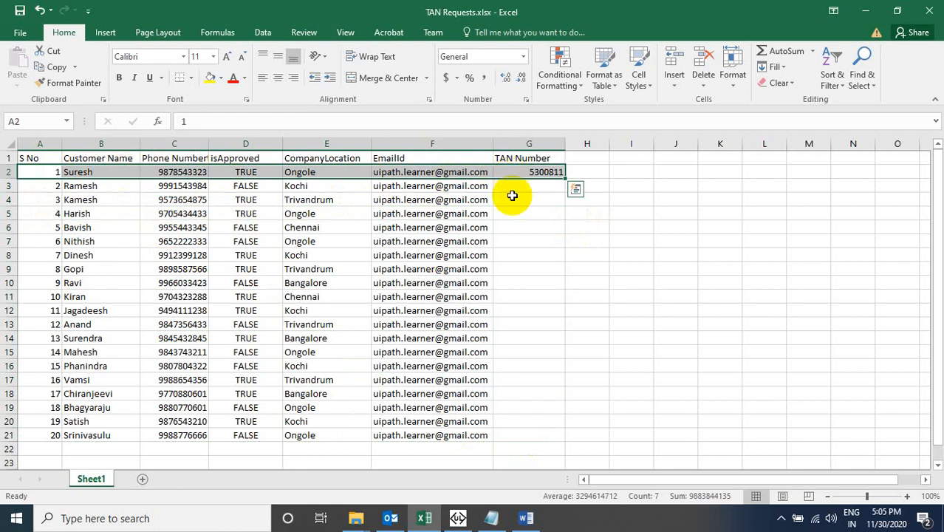
click(510, 222)
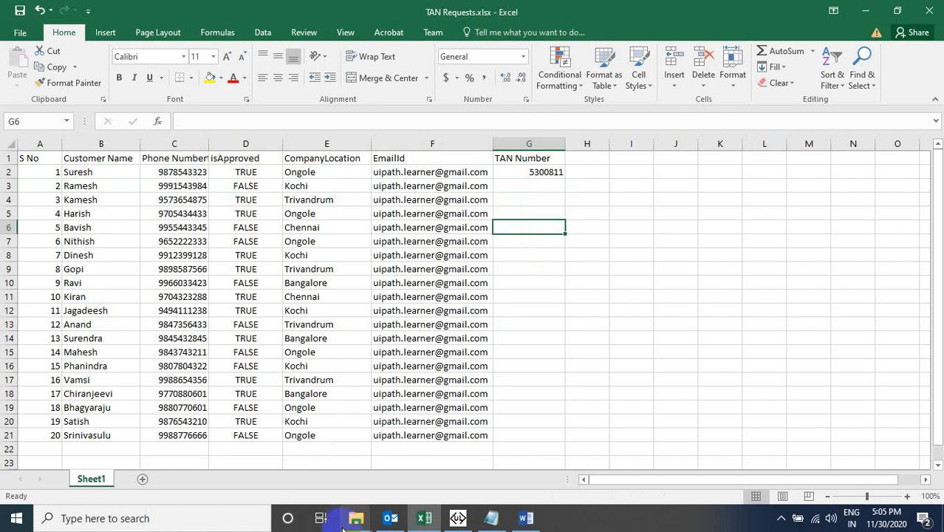
Switch to Google Chrome and load youtube.com
key(super)
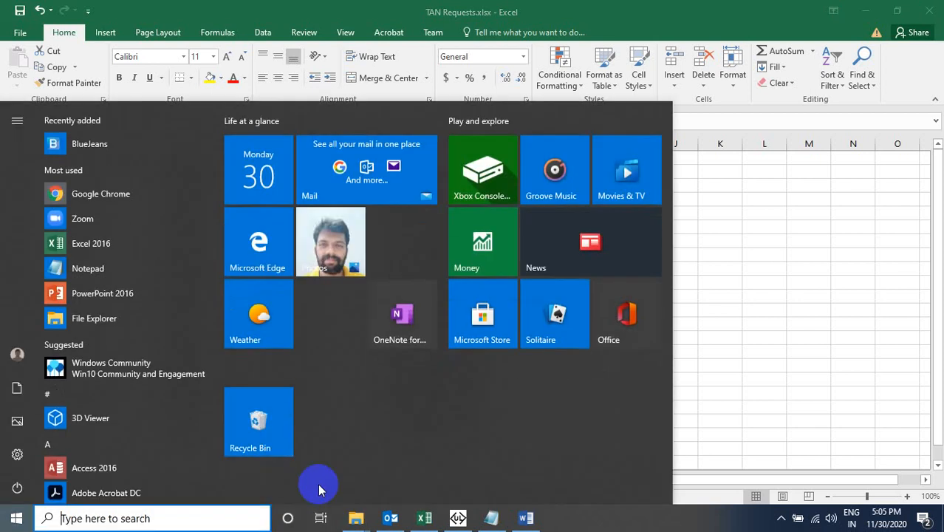
text(ch)
key(Return)
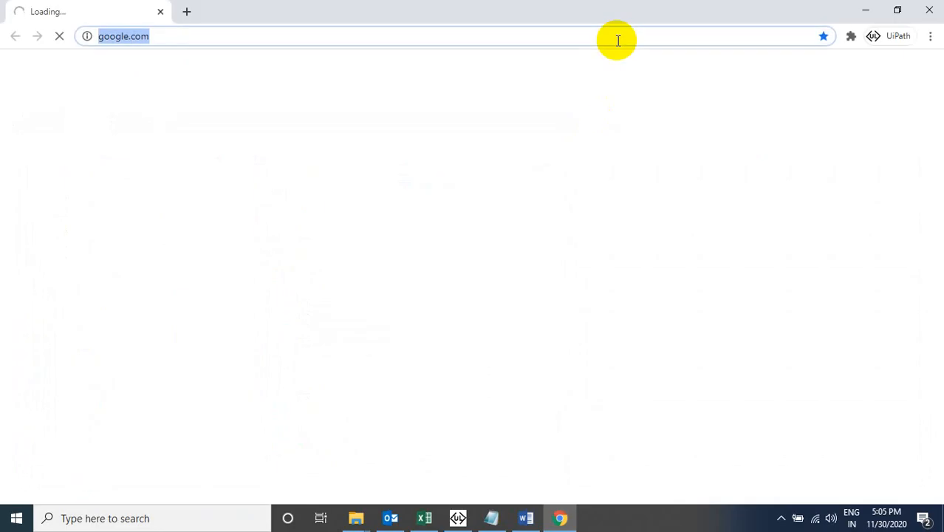
text(youtube.com)
key(Return)
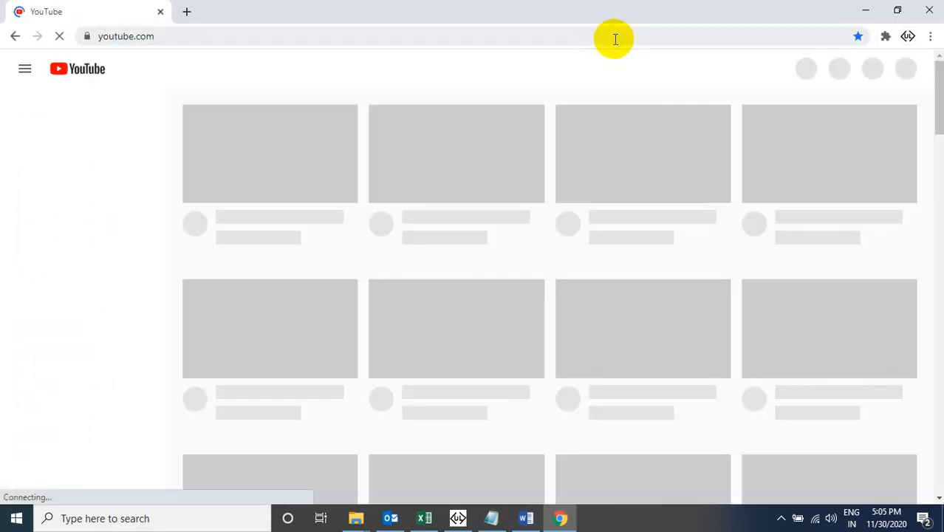
Go to the UiPath Learner channel page at youtube.com/uipathlearner
click(613, 40)
click(650, 36)
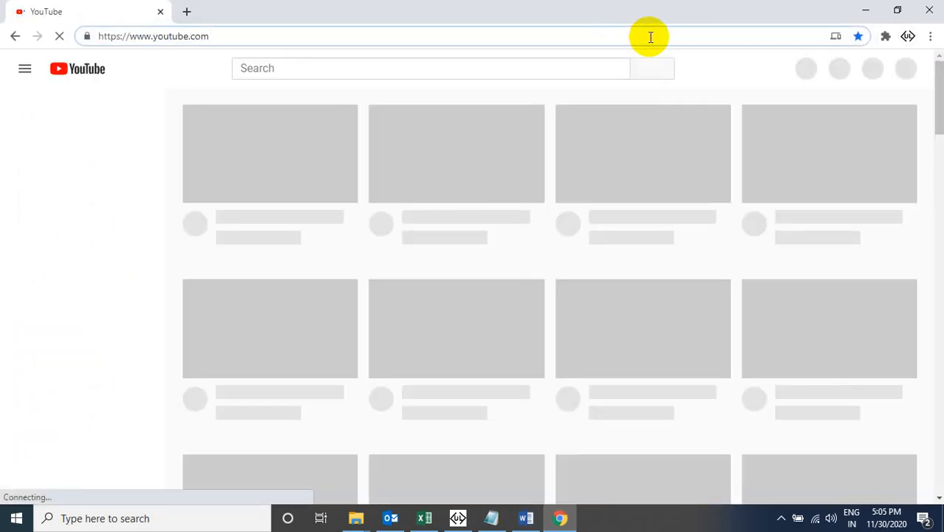
text(\)
key(BackSpace)
text(/)
key(Down)
key(Down)
key(Return)
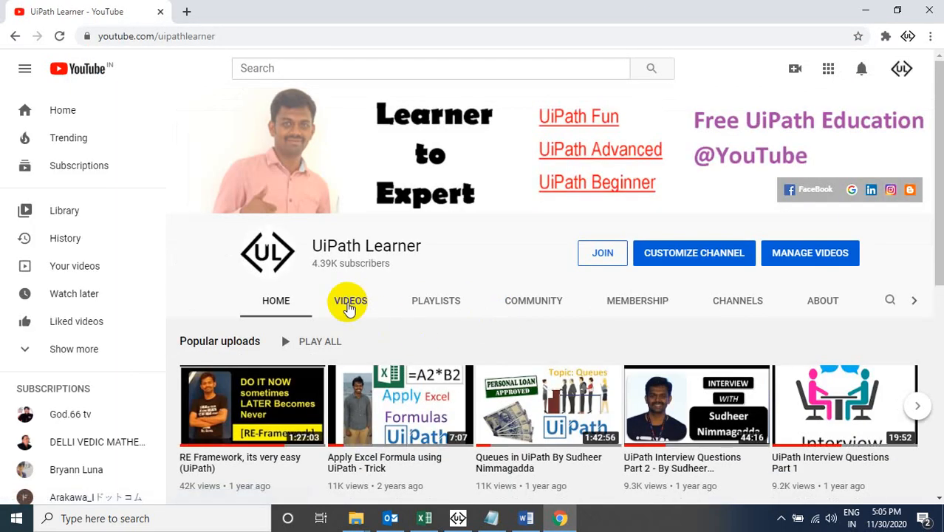
View the channel's membership offer, check the perks of the SUPER FANS-SKY level, and close the offer
click(599, 253)
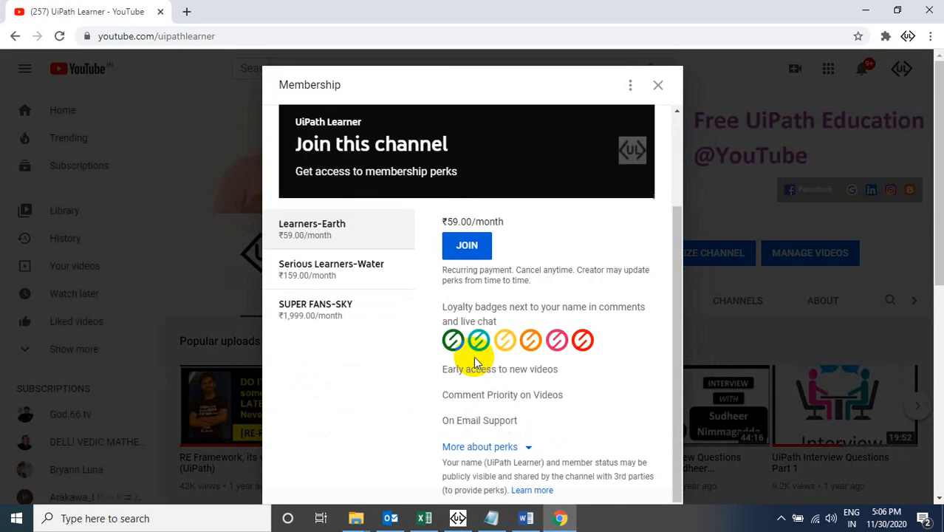
click(358, 319)
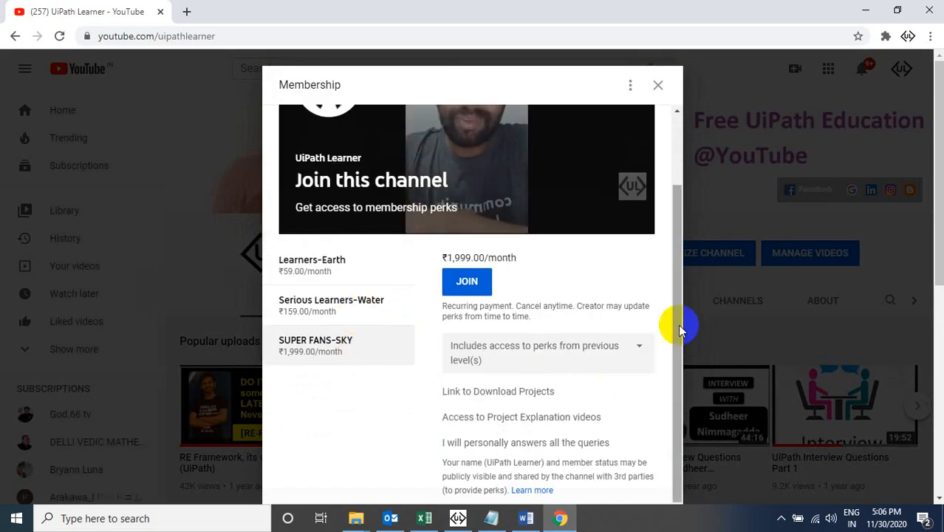
click(709, 343)
Look over the Members-only videos and Uploads sections on the channel's home page
scroll(475, 371, down, 5)
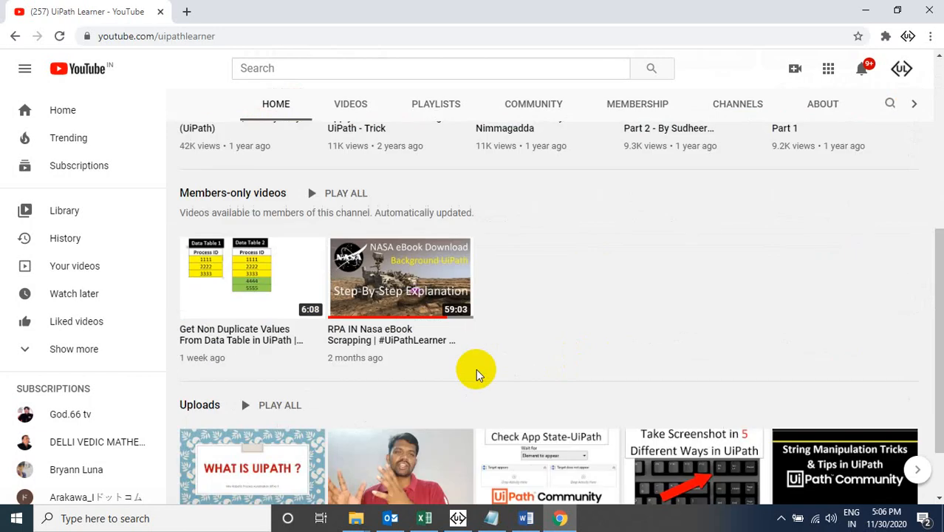
drag(183, 185, 300, 192)
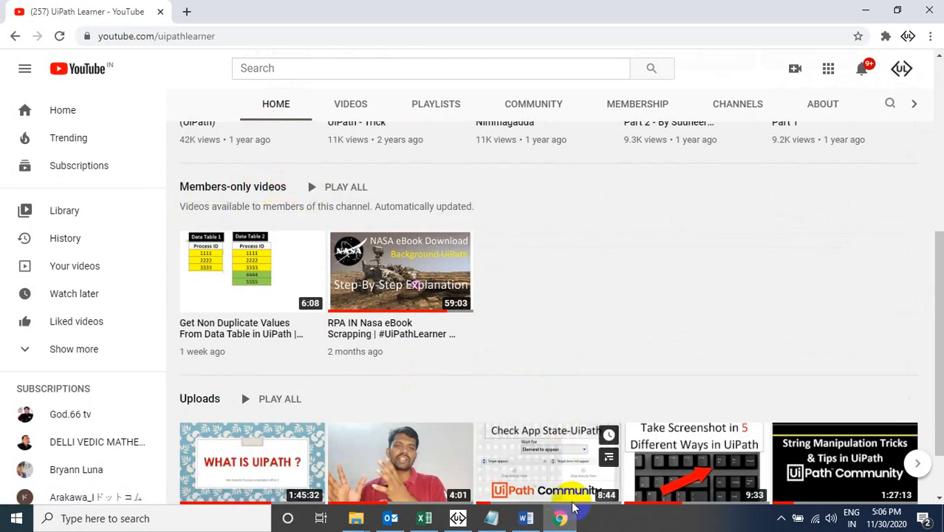
scroll(510, 285, up, 5)
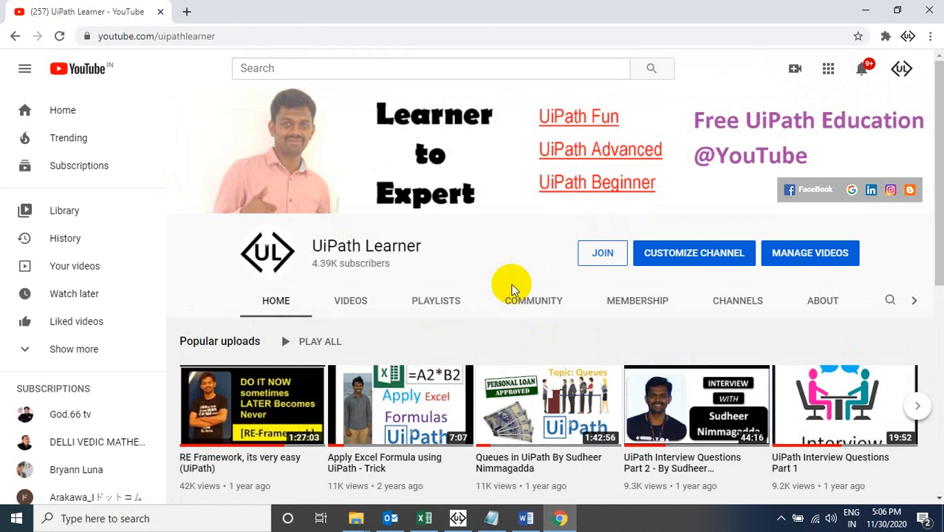
scroll(514, 287, down, 5)
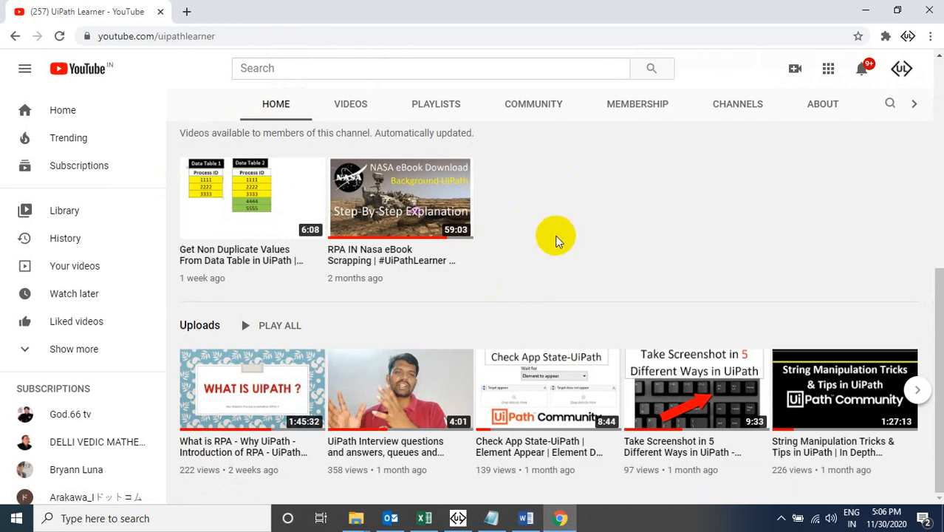
scroll(559, 242, up, 2)
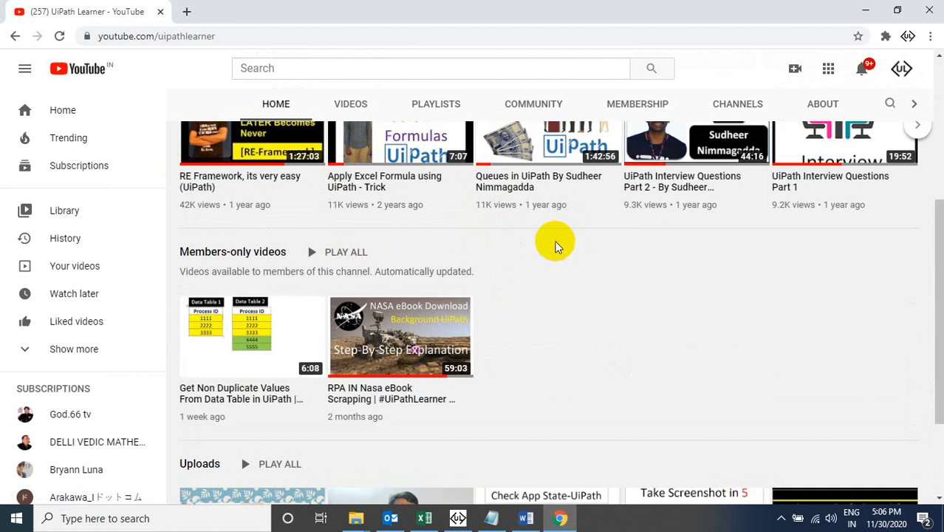